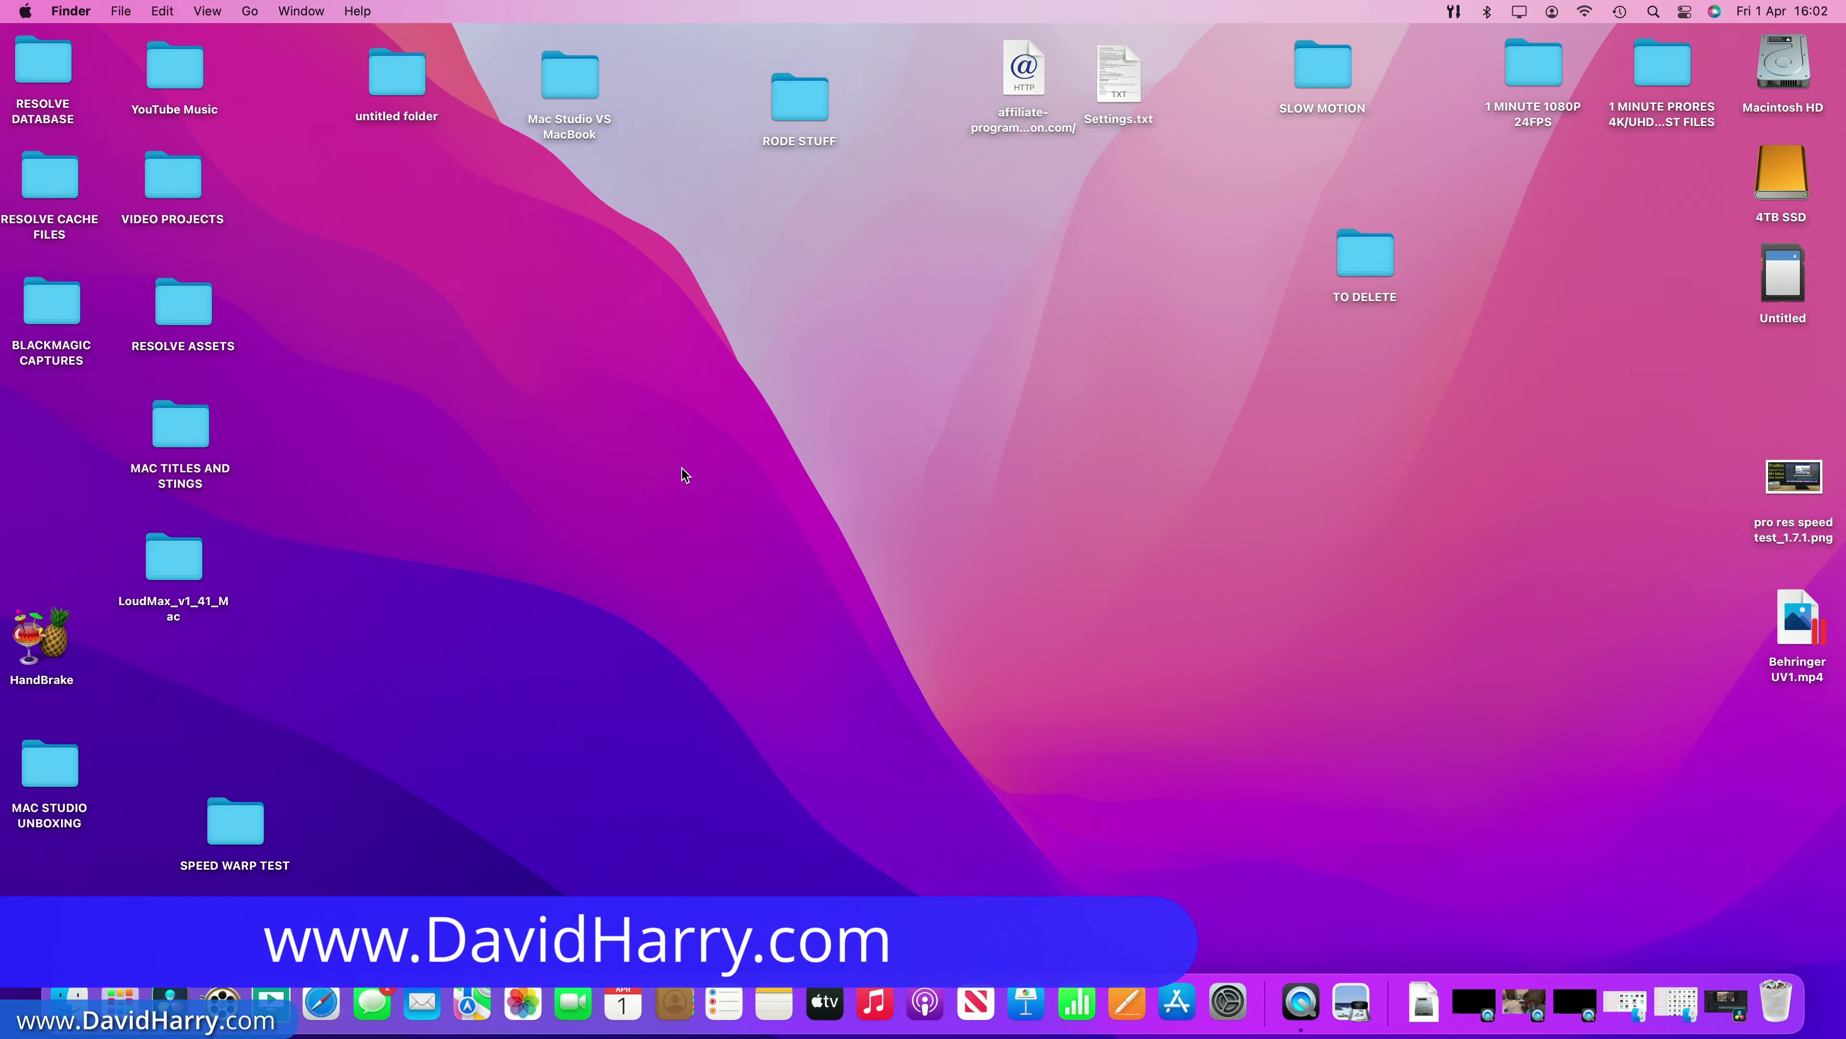
Step: Check the Mac Studio's specs (M1 Ultra, 64 GB, macOS Monterey 12.3) in About This Mac, then close it
click(26, 11)
click(41, 42)
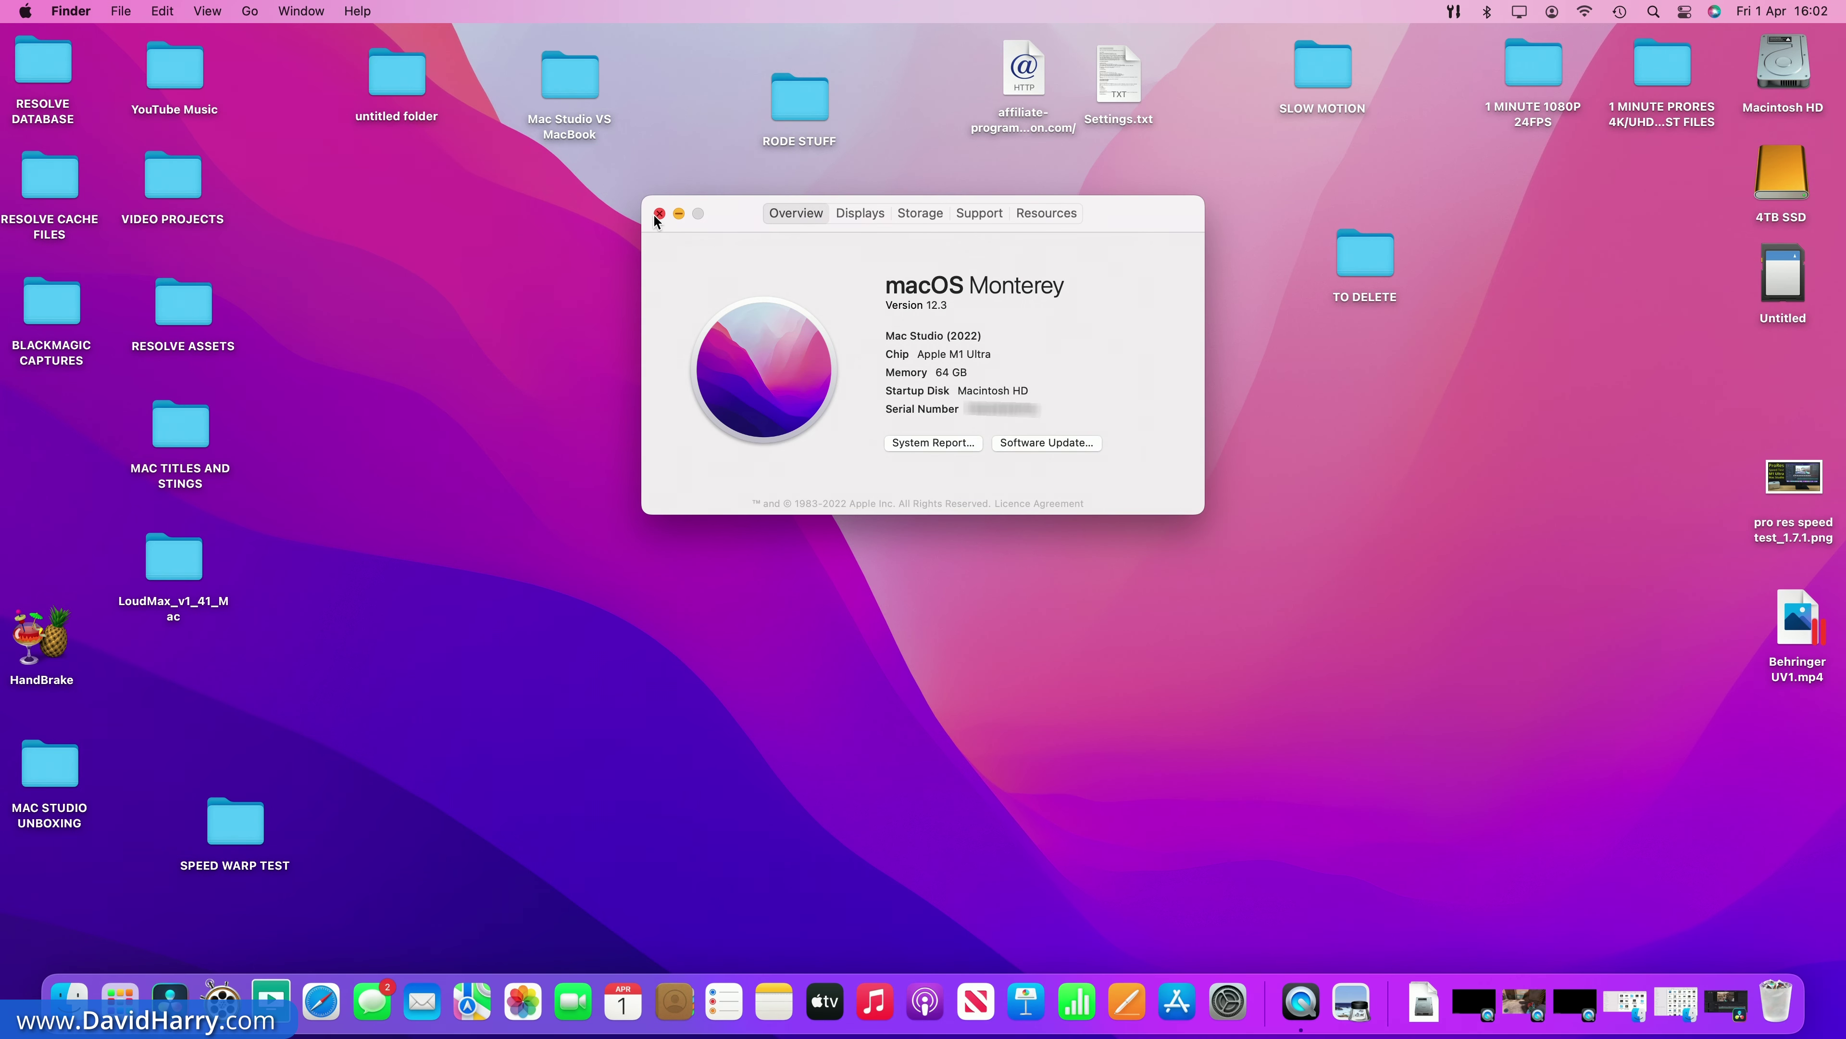
click(194, 78)
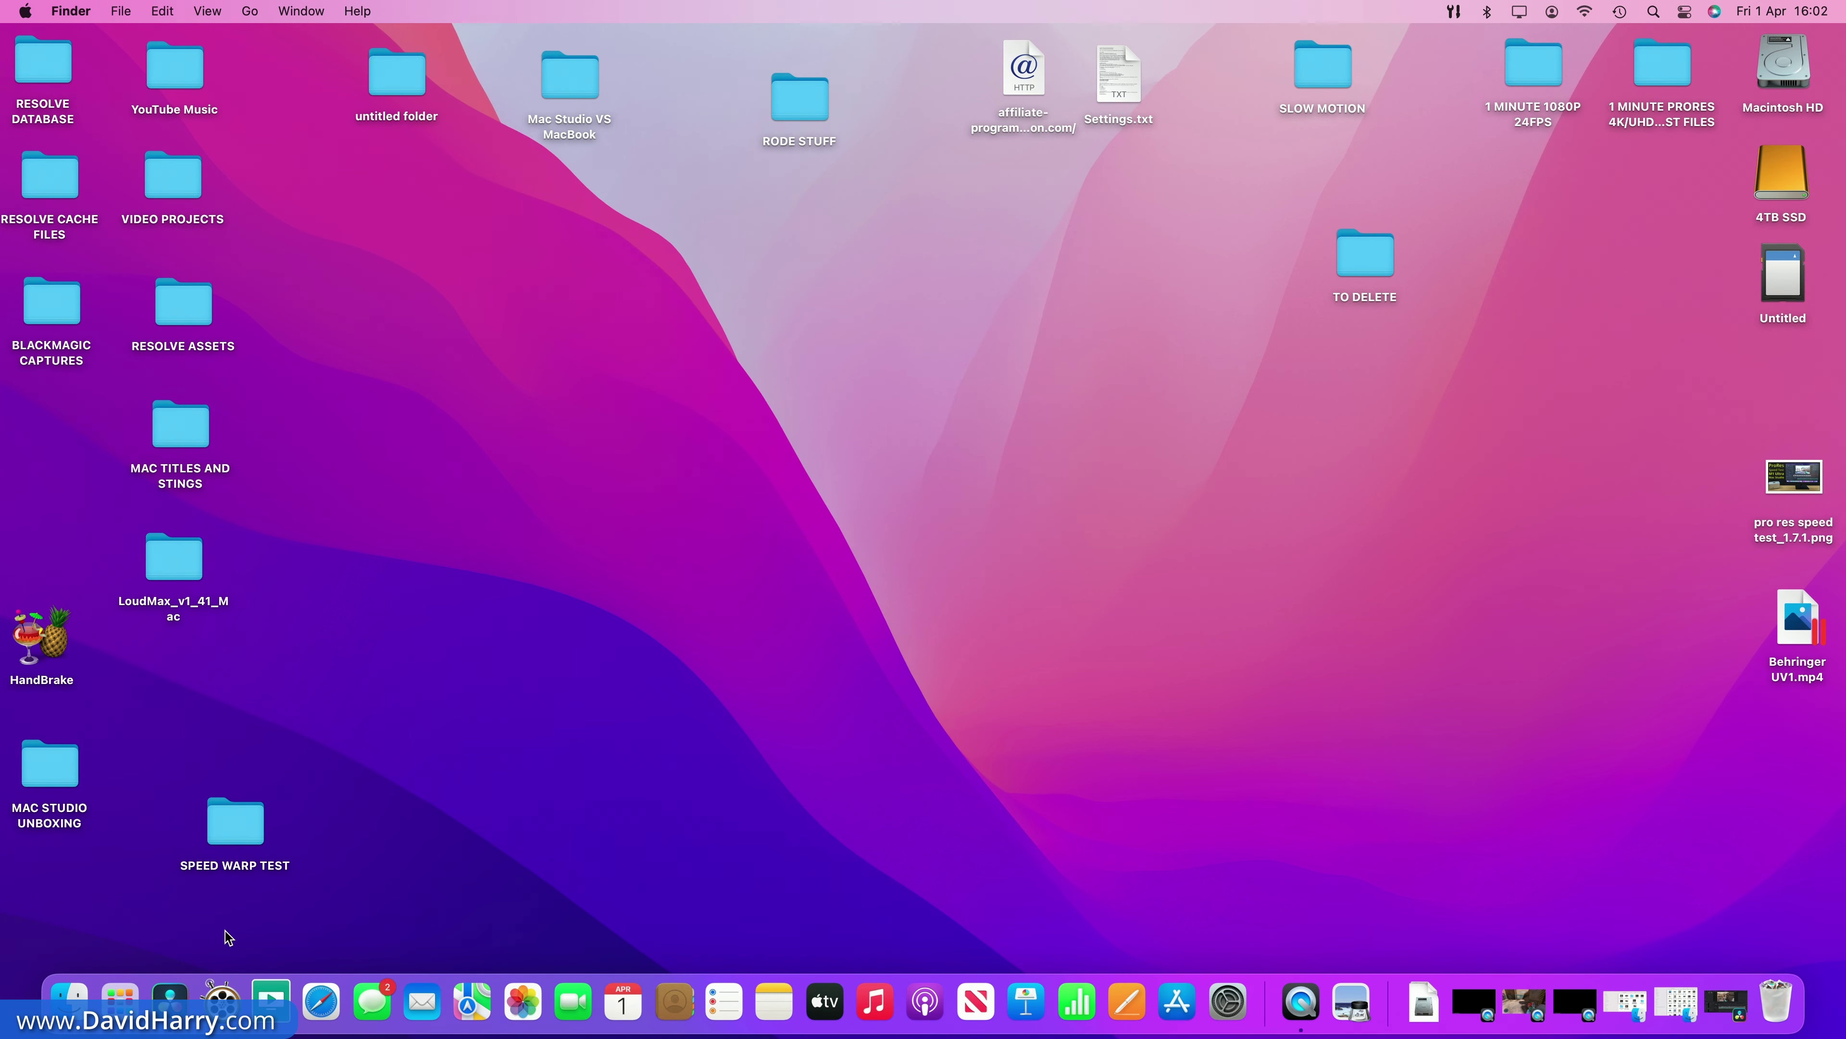
Step: Bring up DaVinci Resolve, confirm it is Studio 17.4.5 Build 7, and show the Playback menu
click(169, 1002)
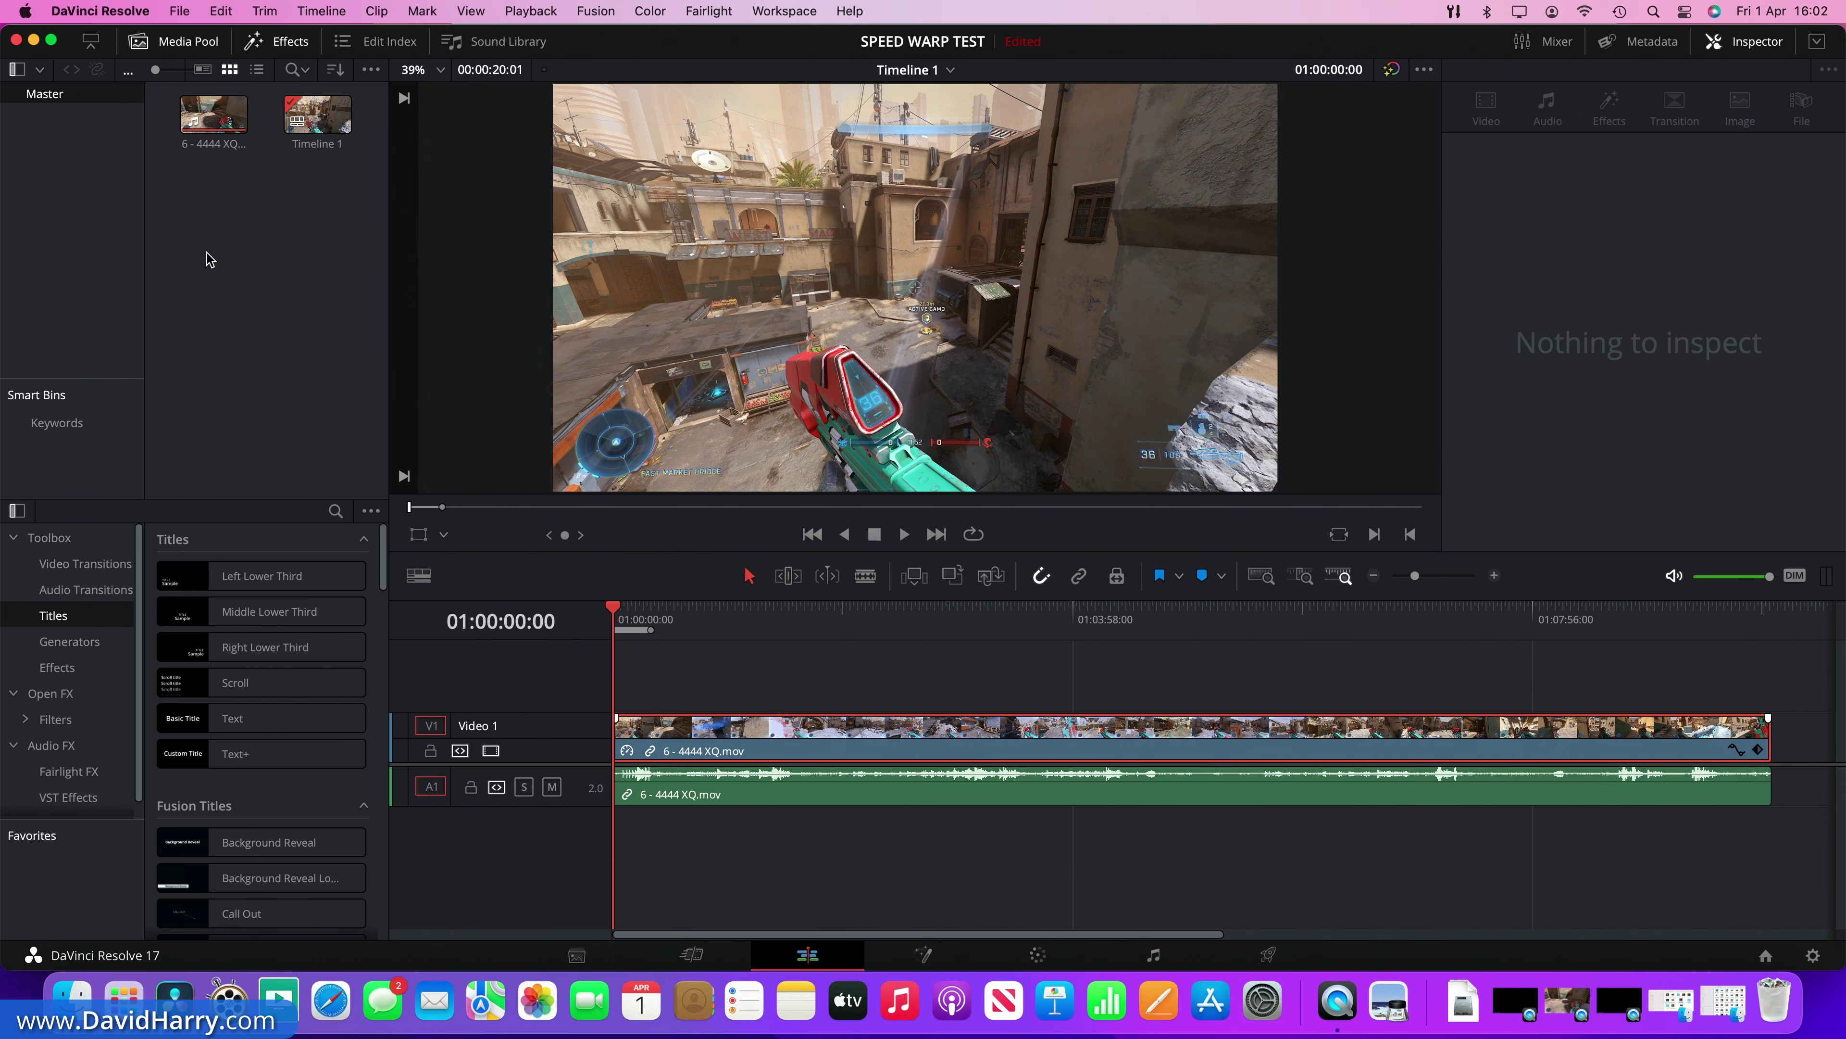
click(81, 13)
click(88, 40)
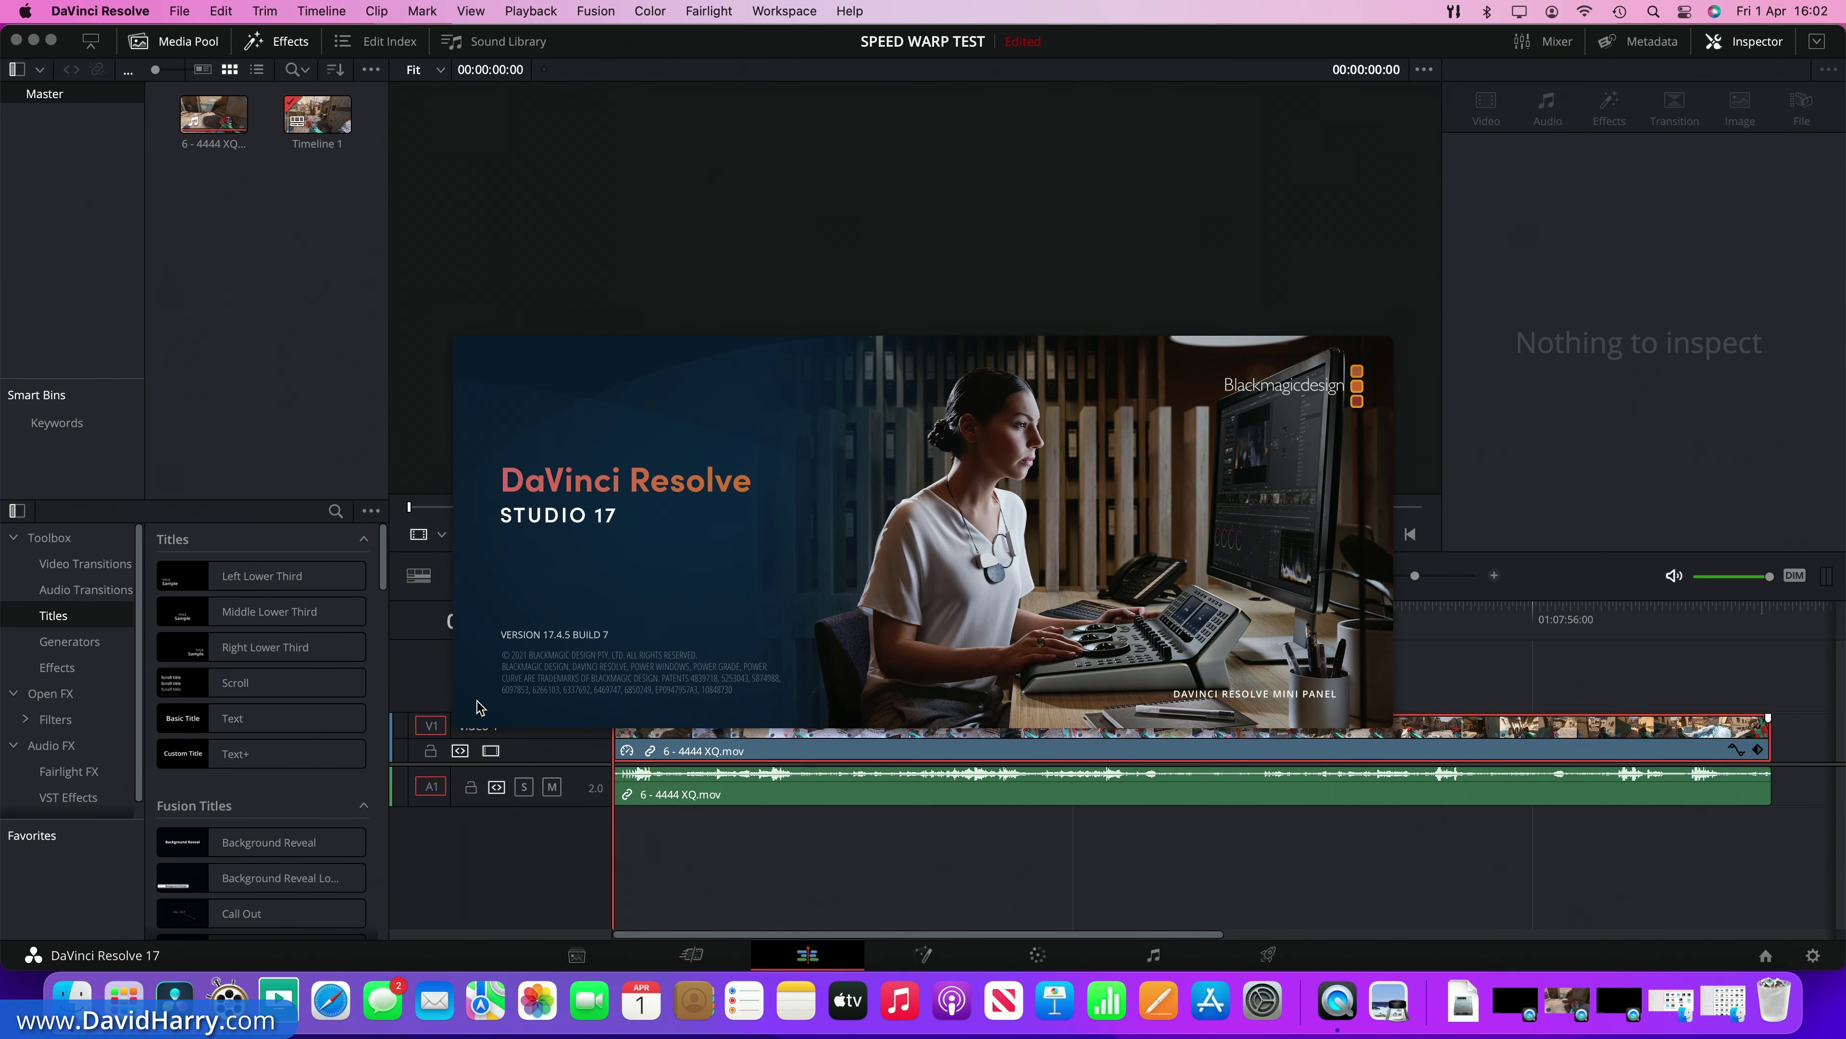
click(440, 684)
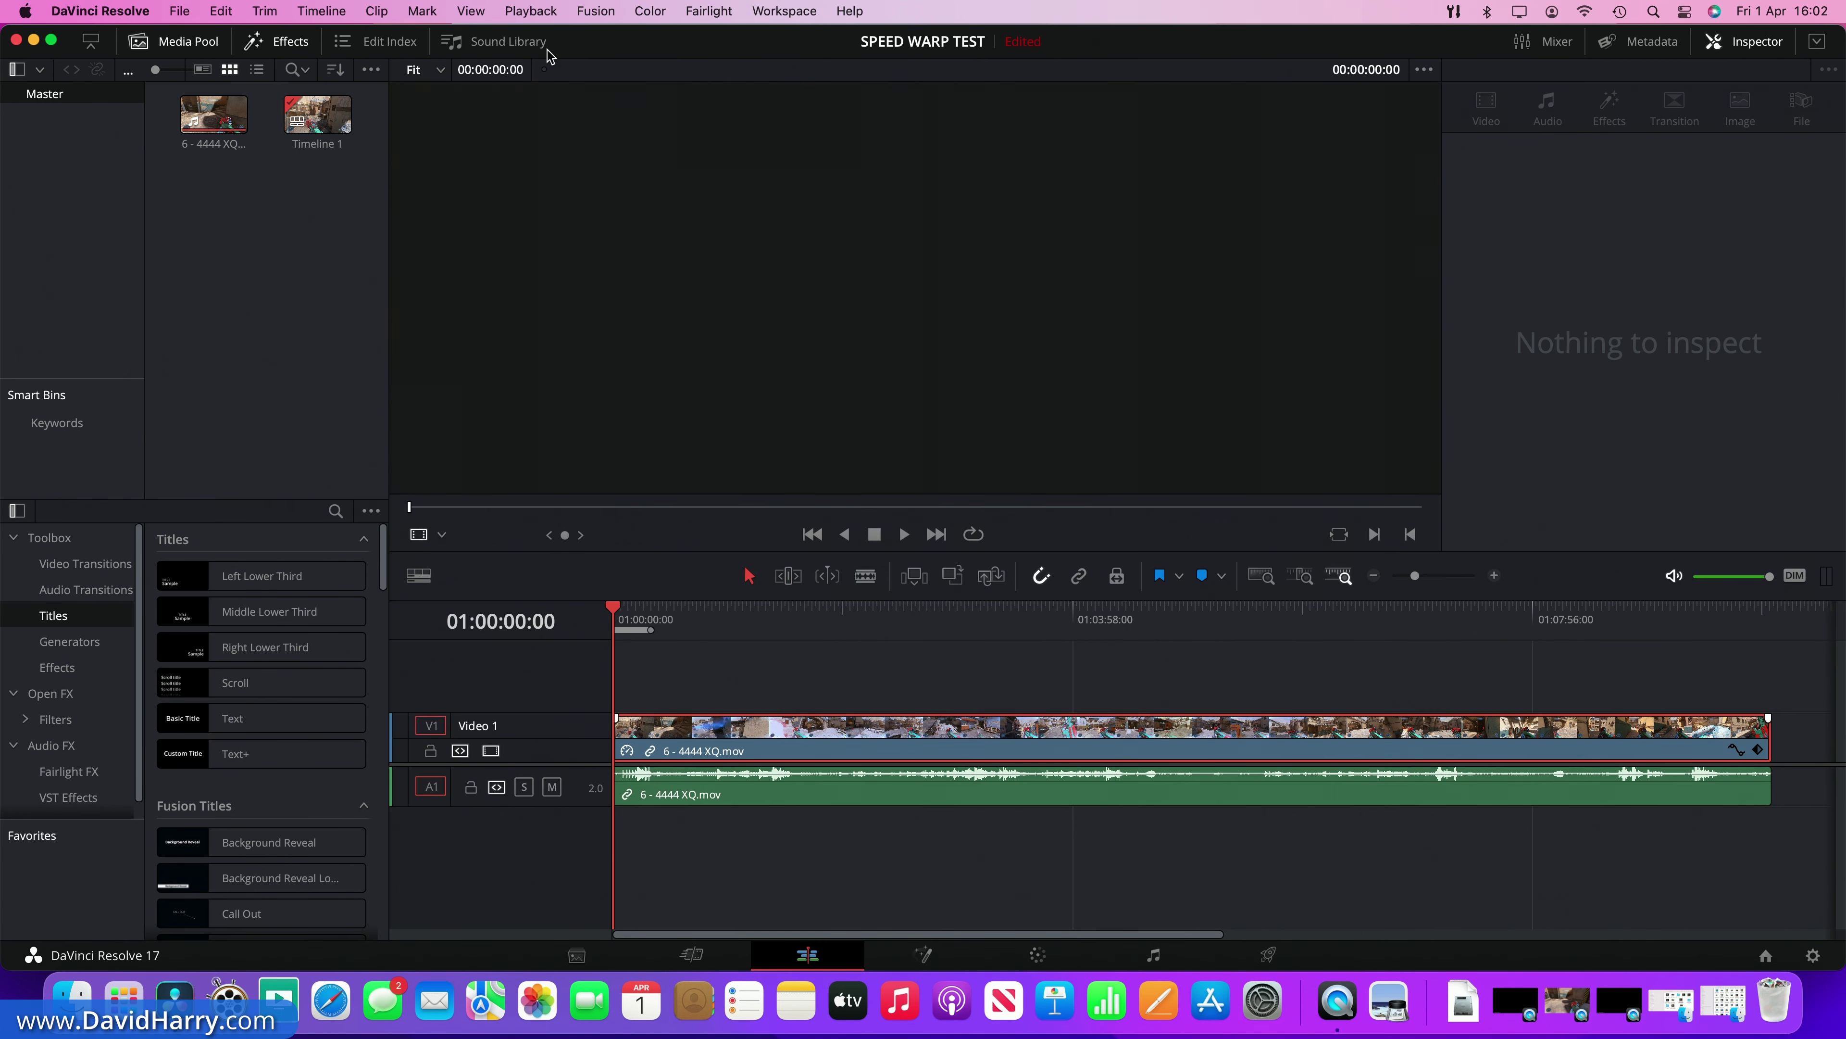
click(531, 12)
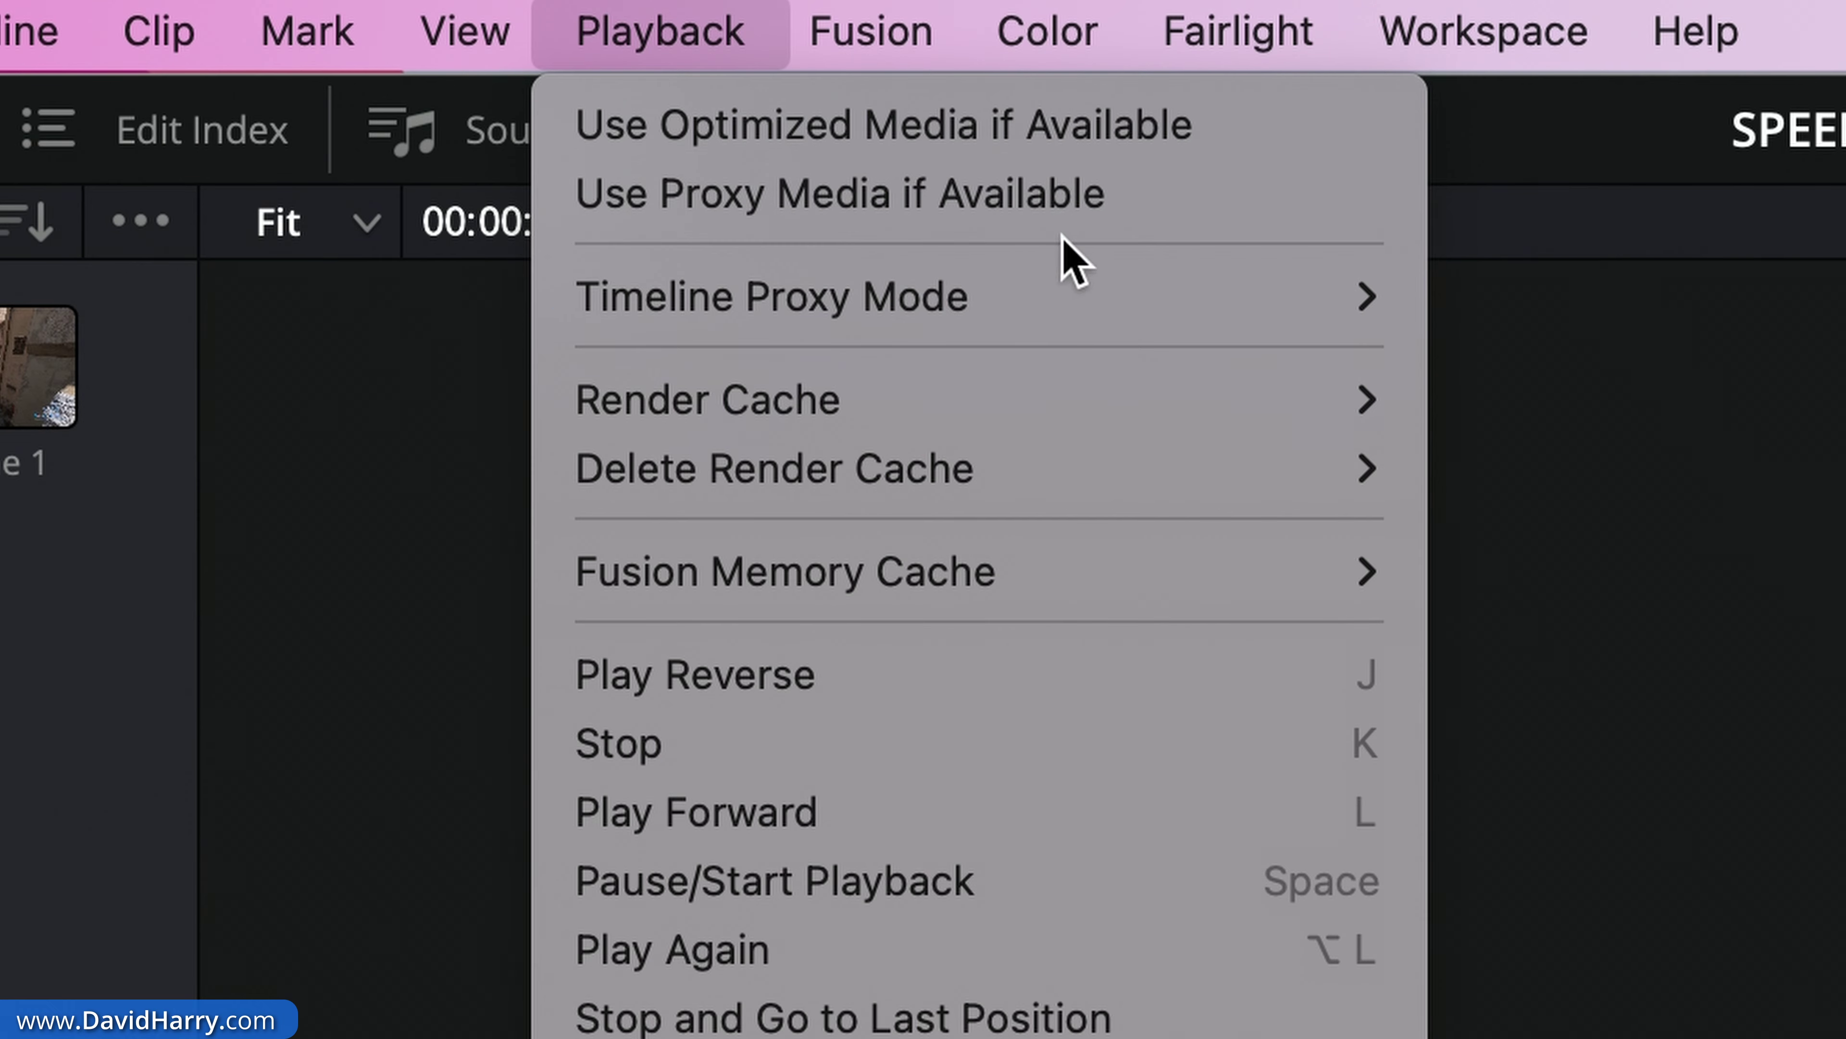
Step: Confirm Timeline Proxy Mode is Off and Render Cache is None, leaving the Playback menu unchanged
mouse_move(1072, 300)
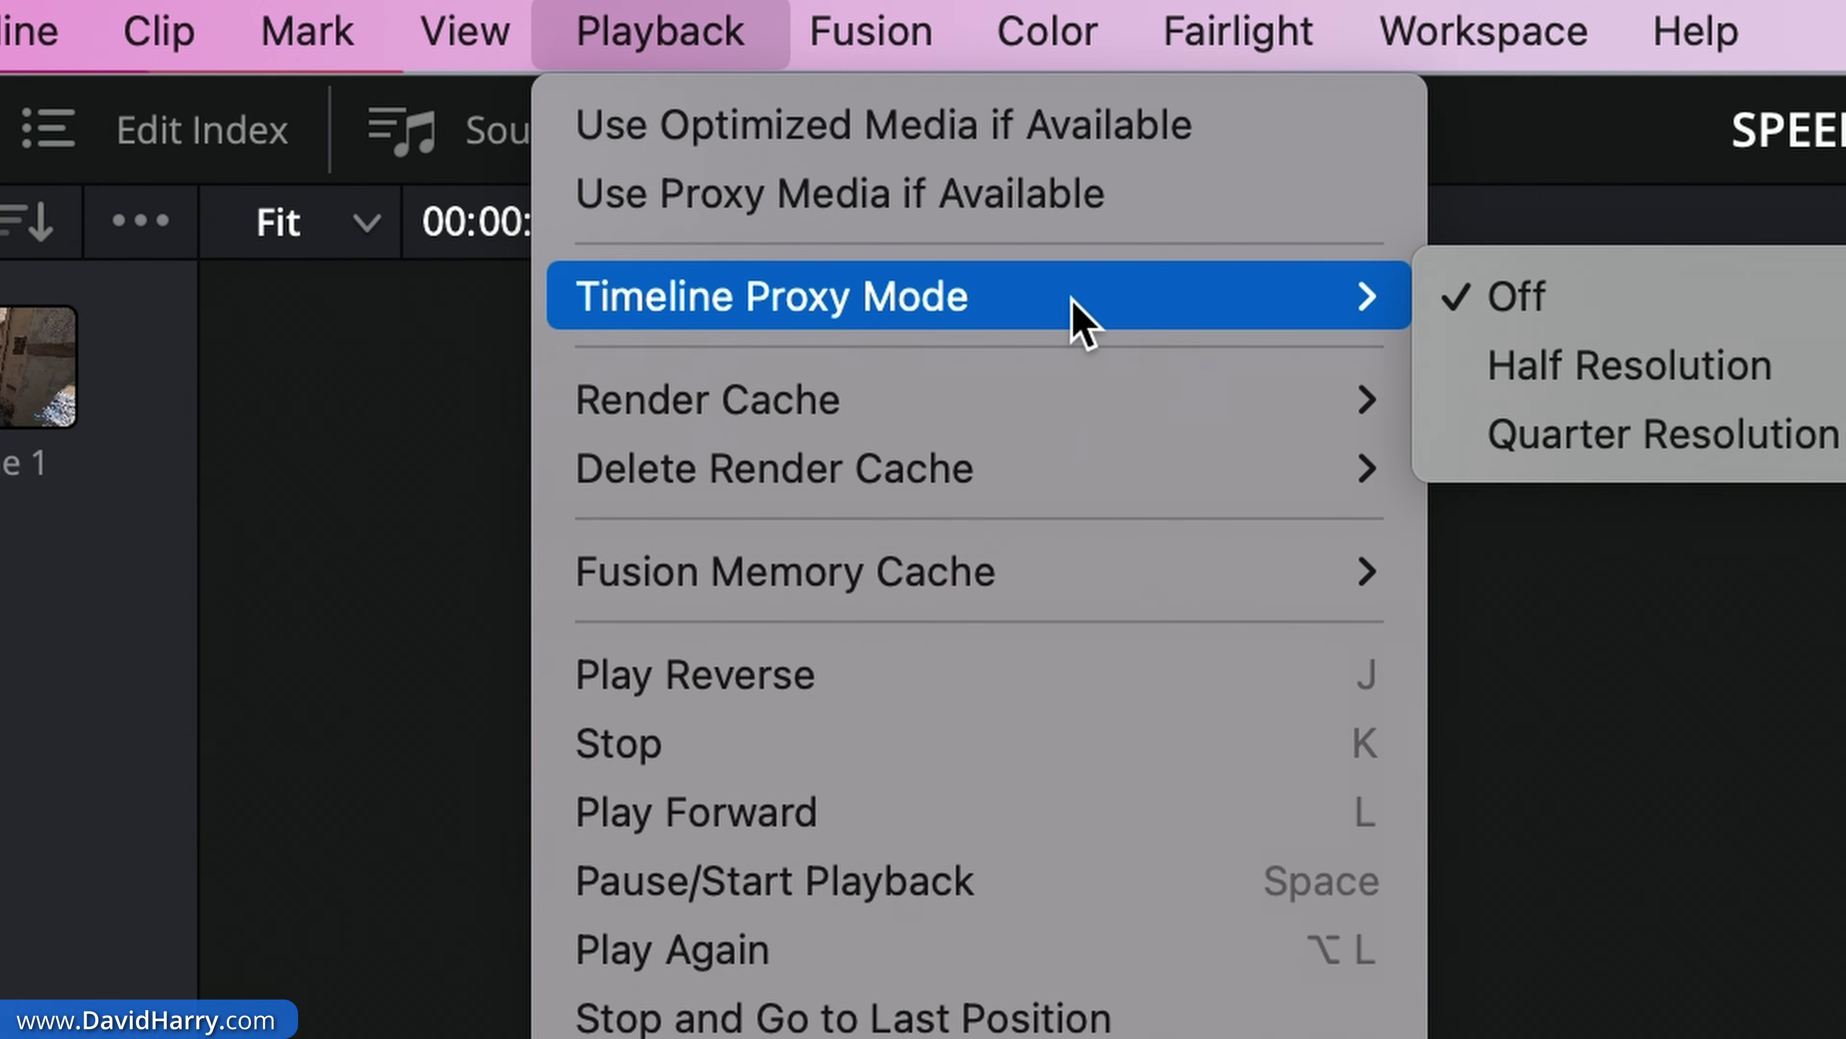
mouse_move(1006, 414)
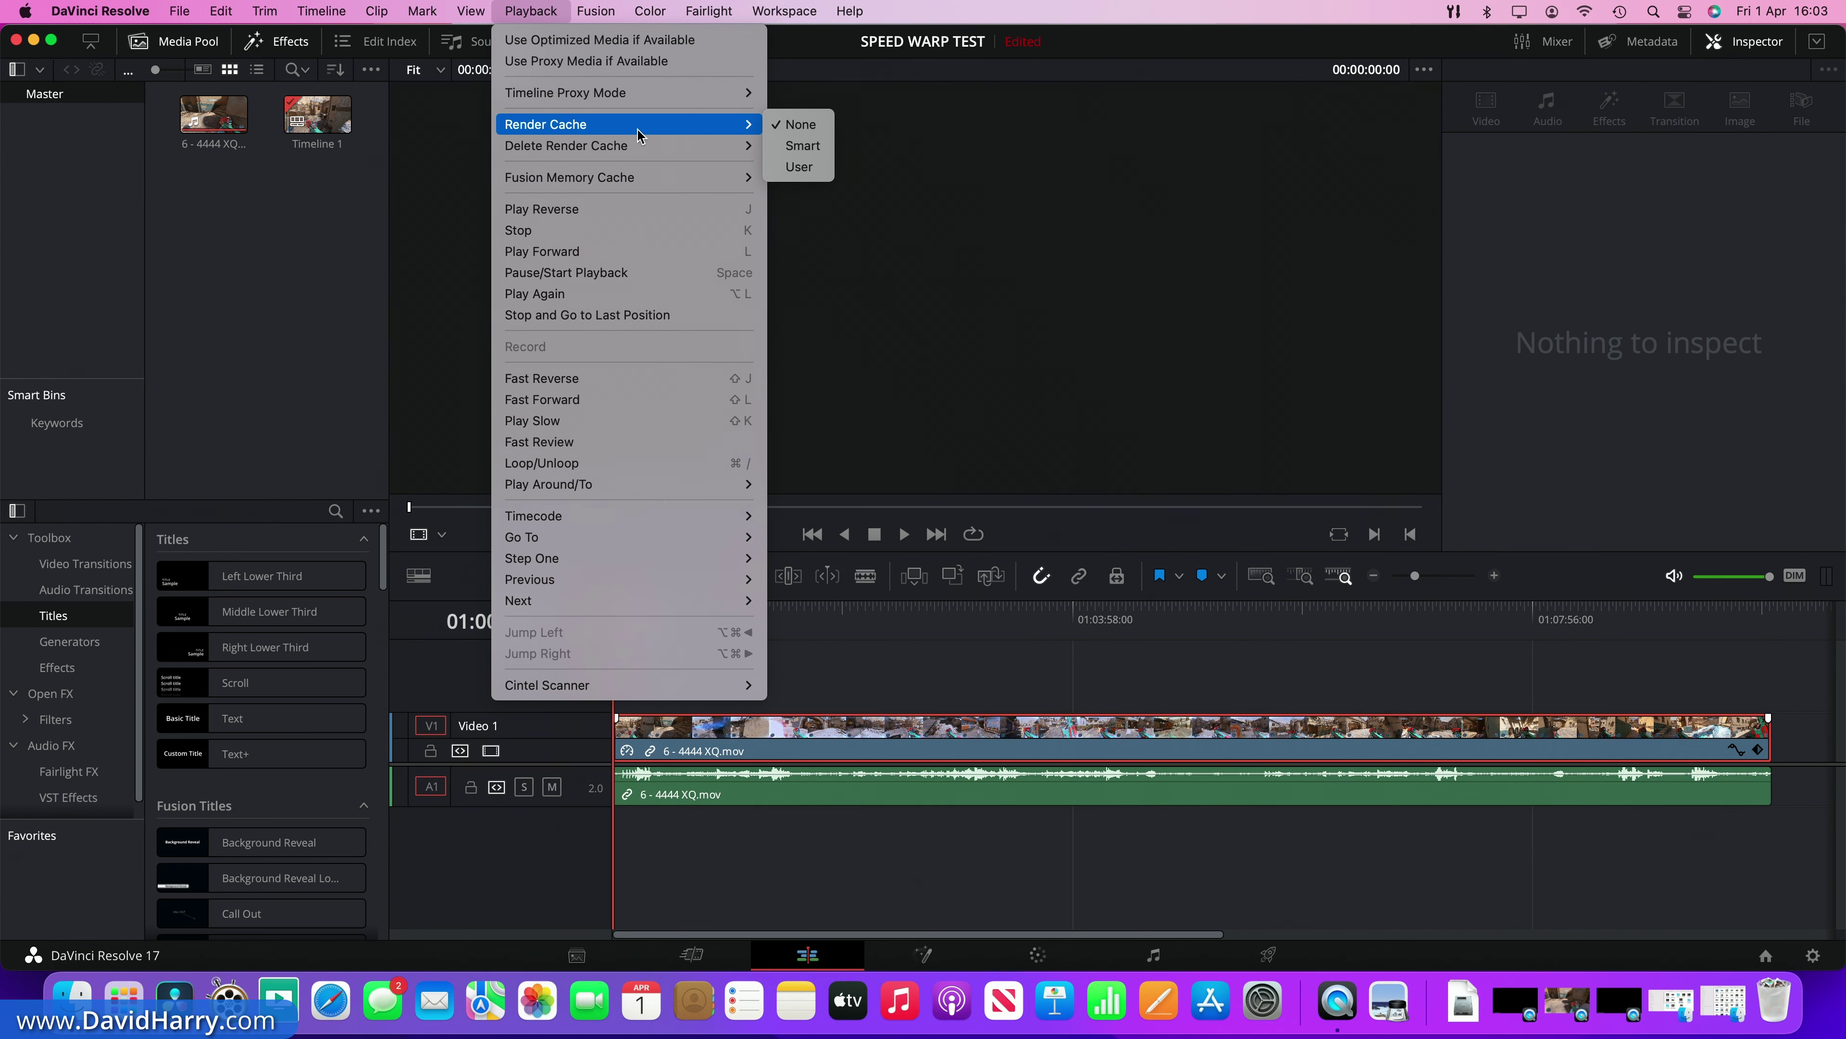
click(429, 267)
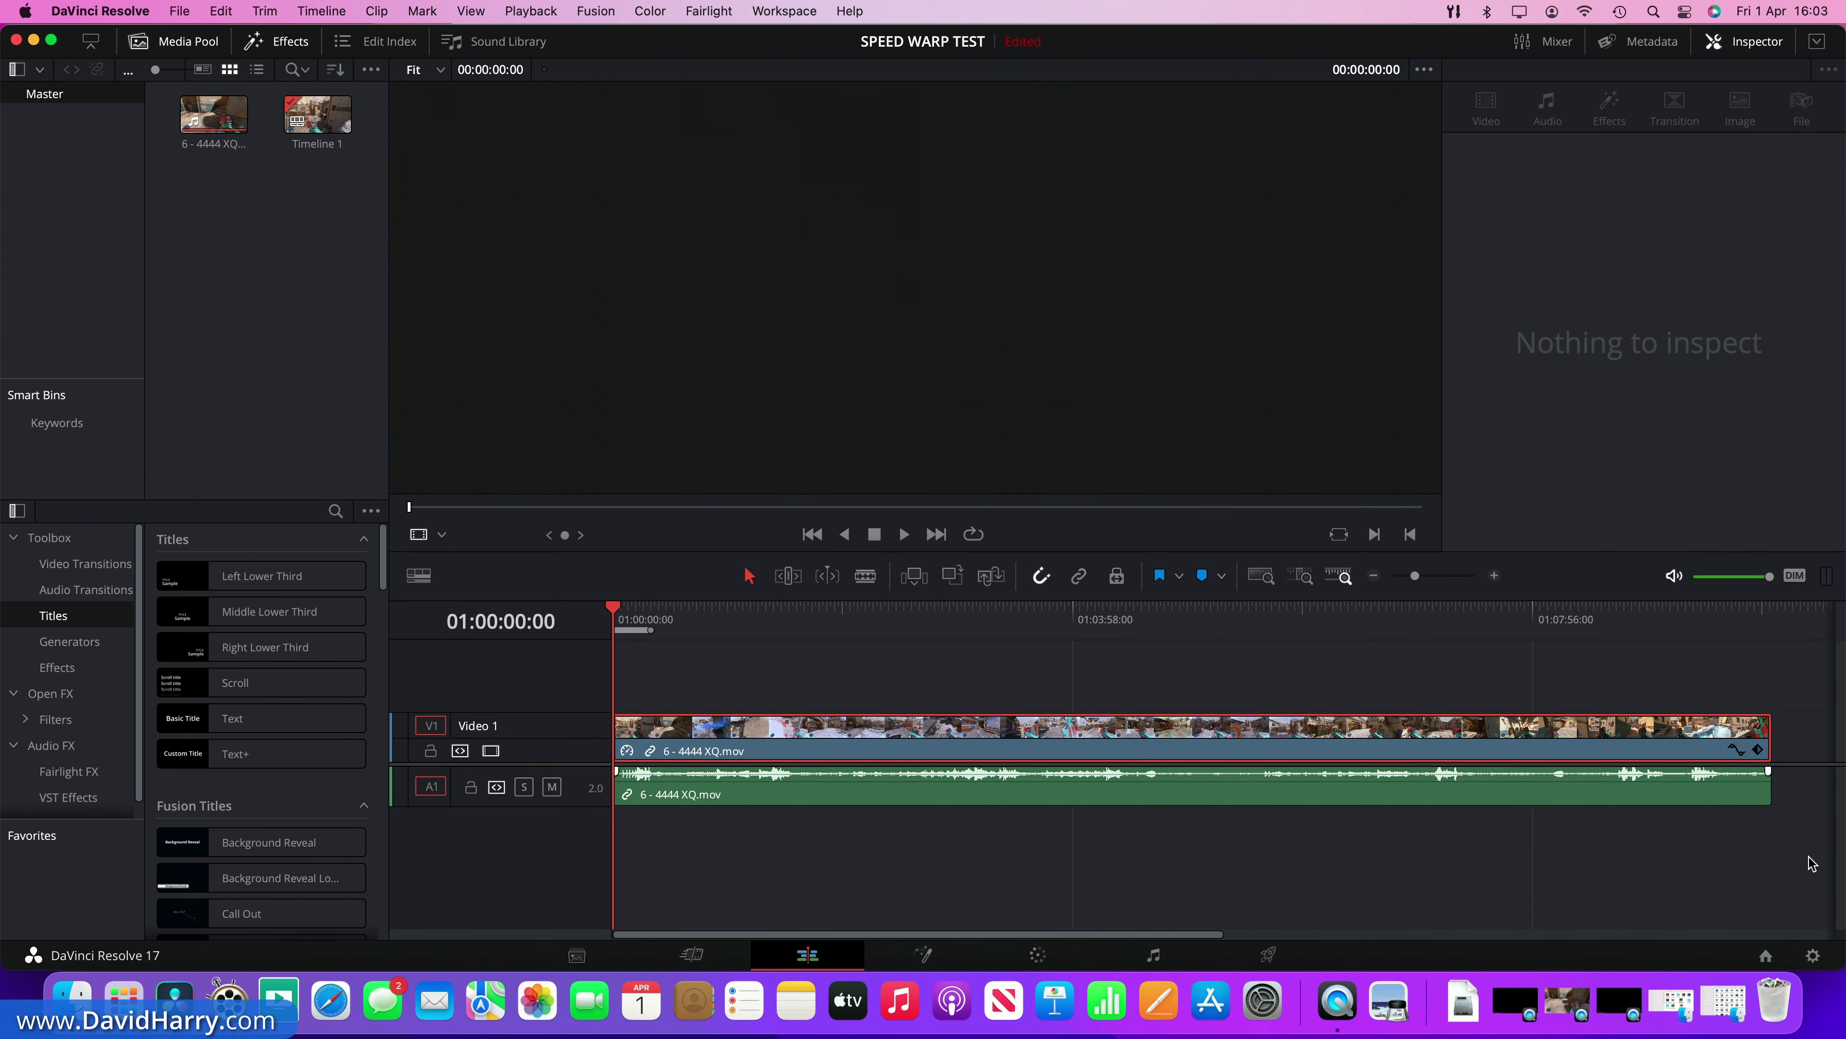
Step: Review Project Settings, then select the clip to see ProRes 4444 XQ, 3840 x 2160, 60 fps
click(1814, 957)
click(751, 735)
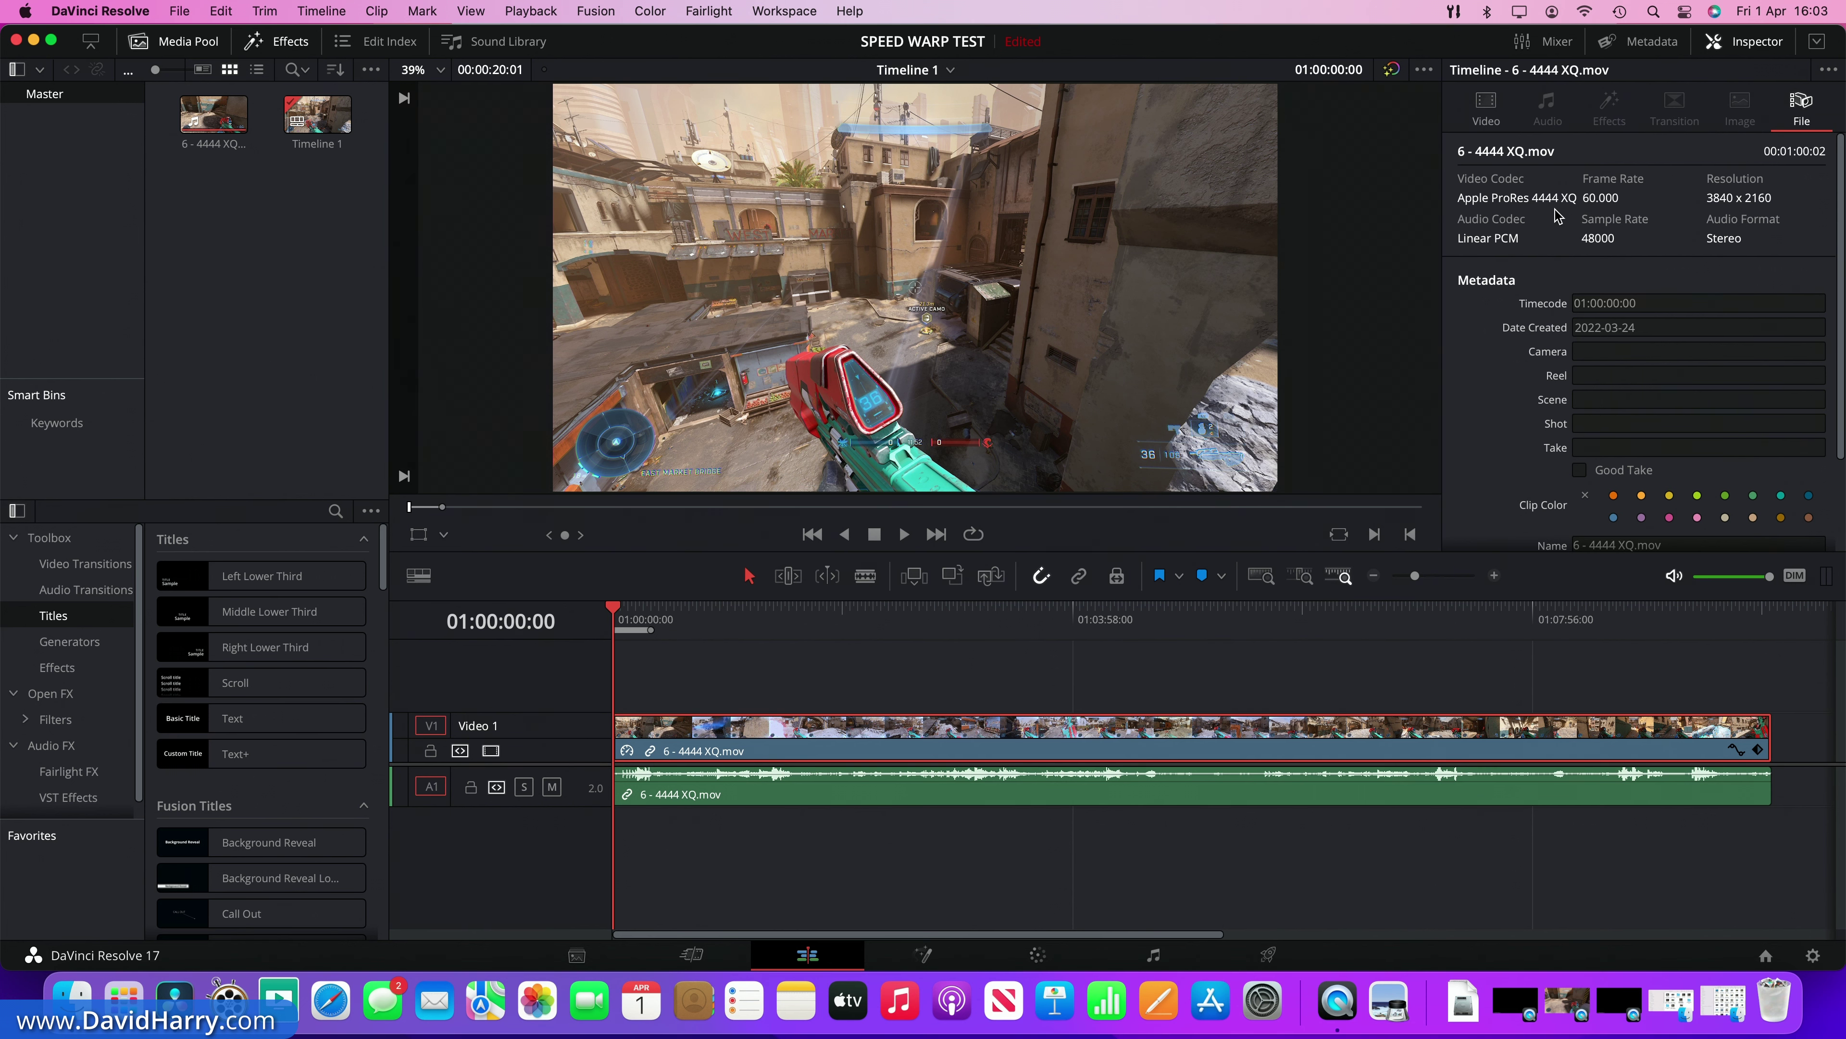
click(1486, 109)
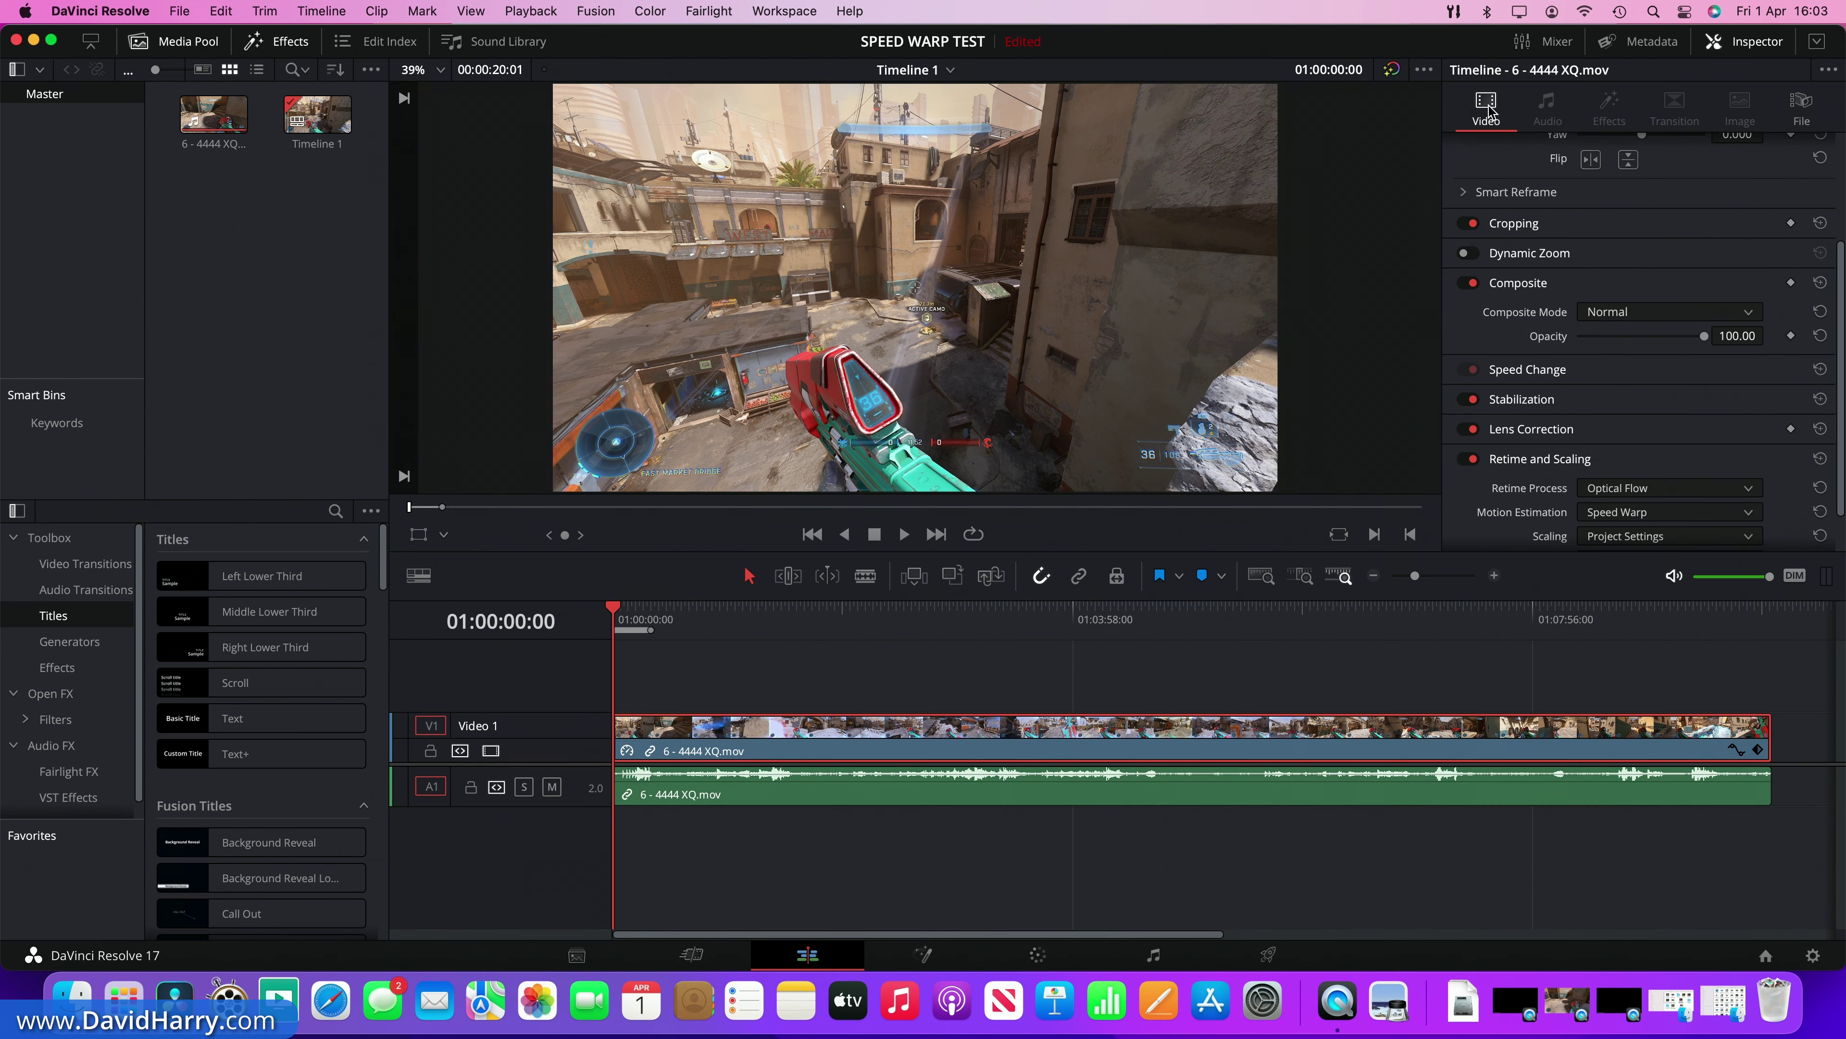
scroll(1516, 347, down, 2)
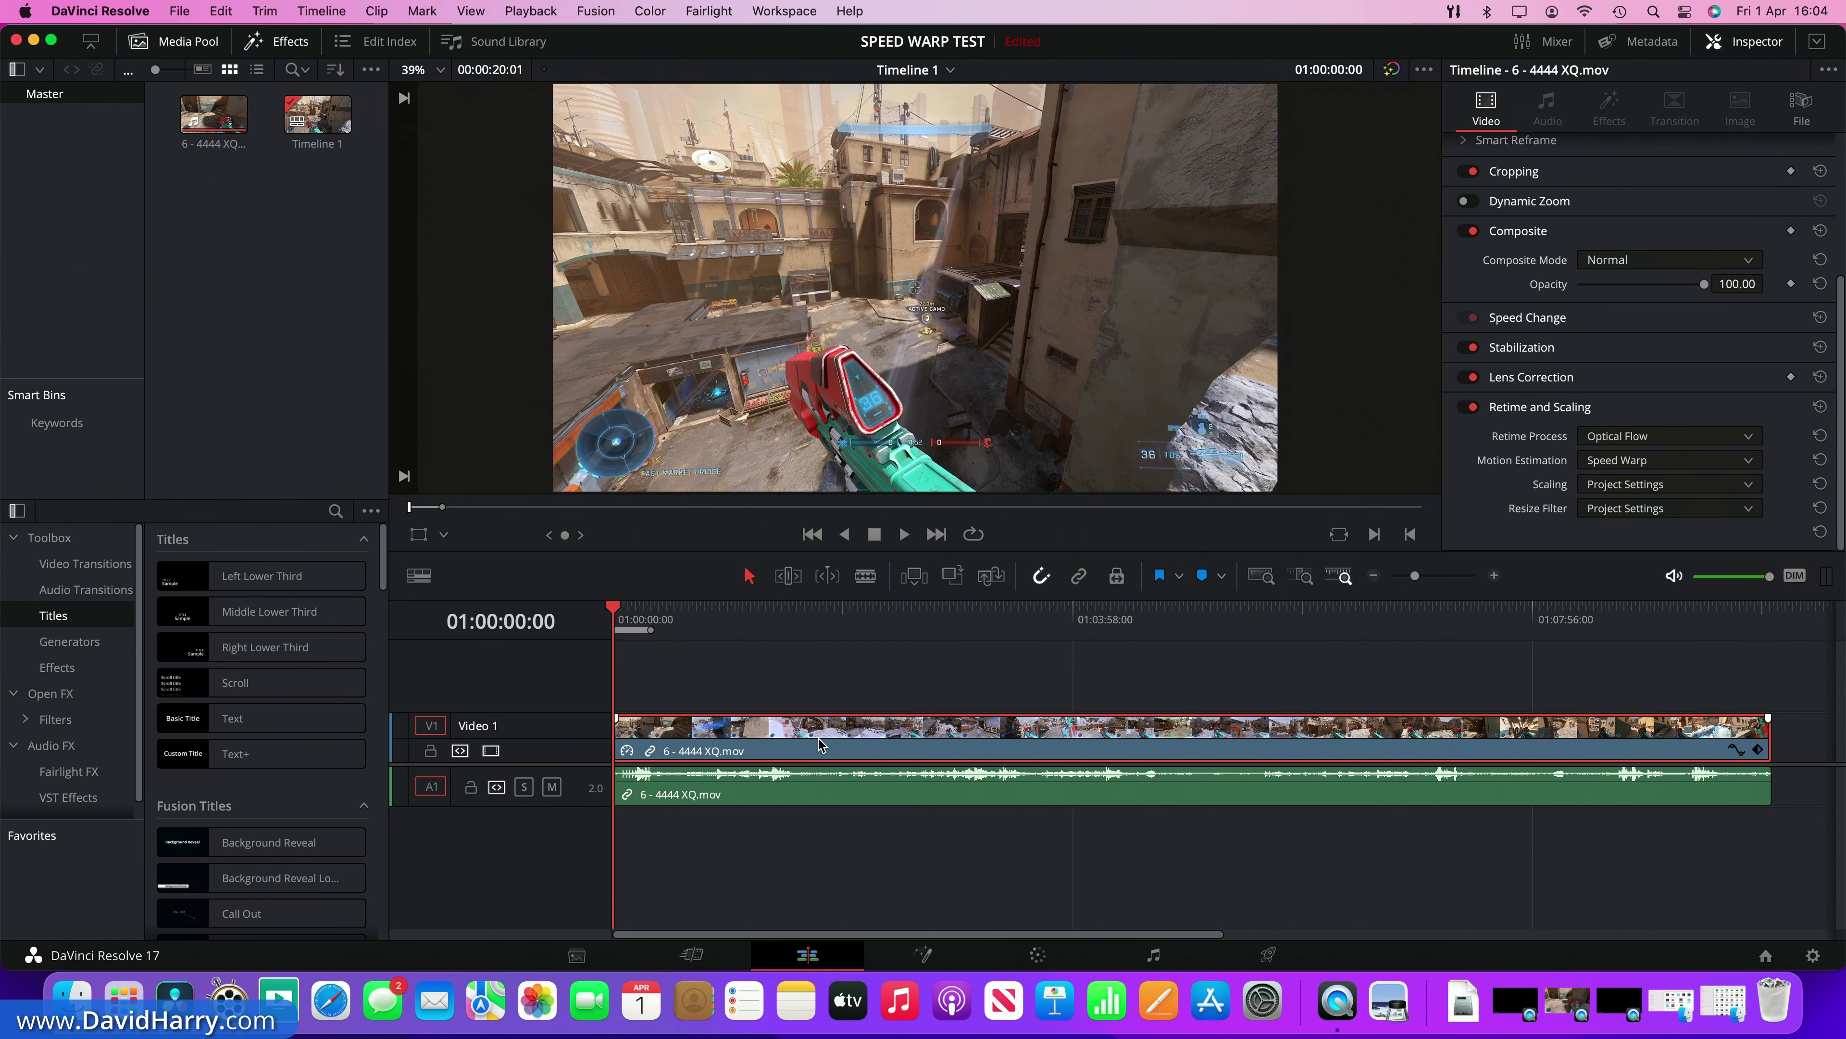
right_click(817, 739)
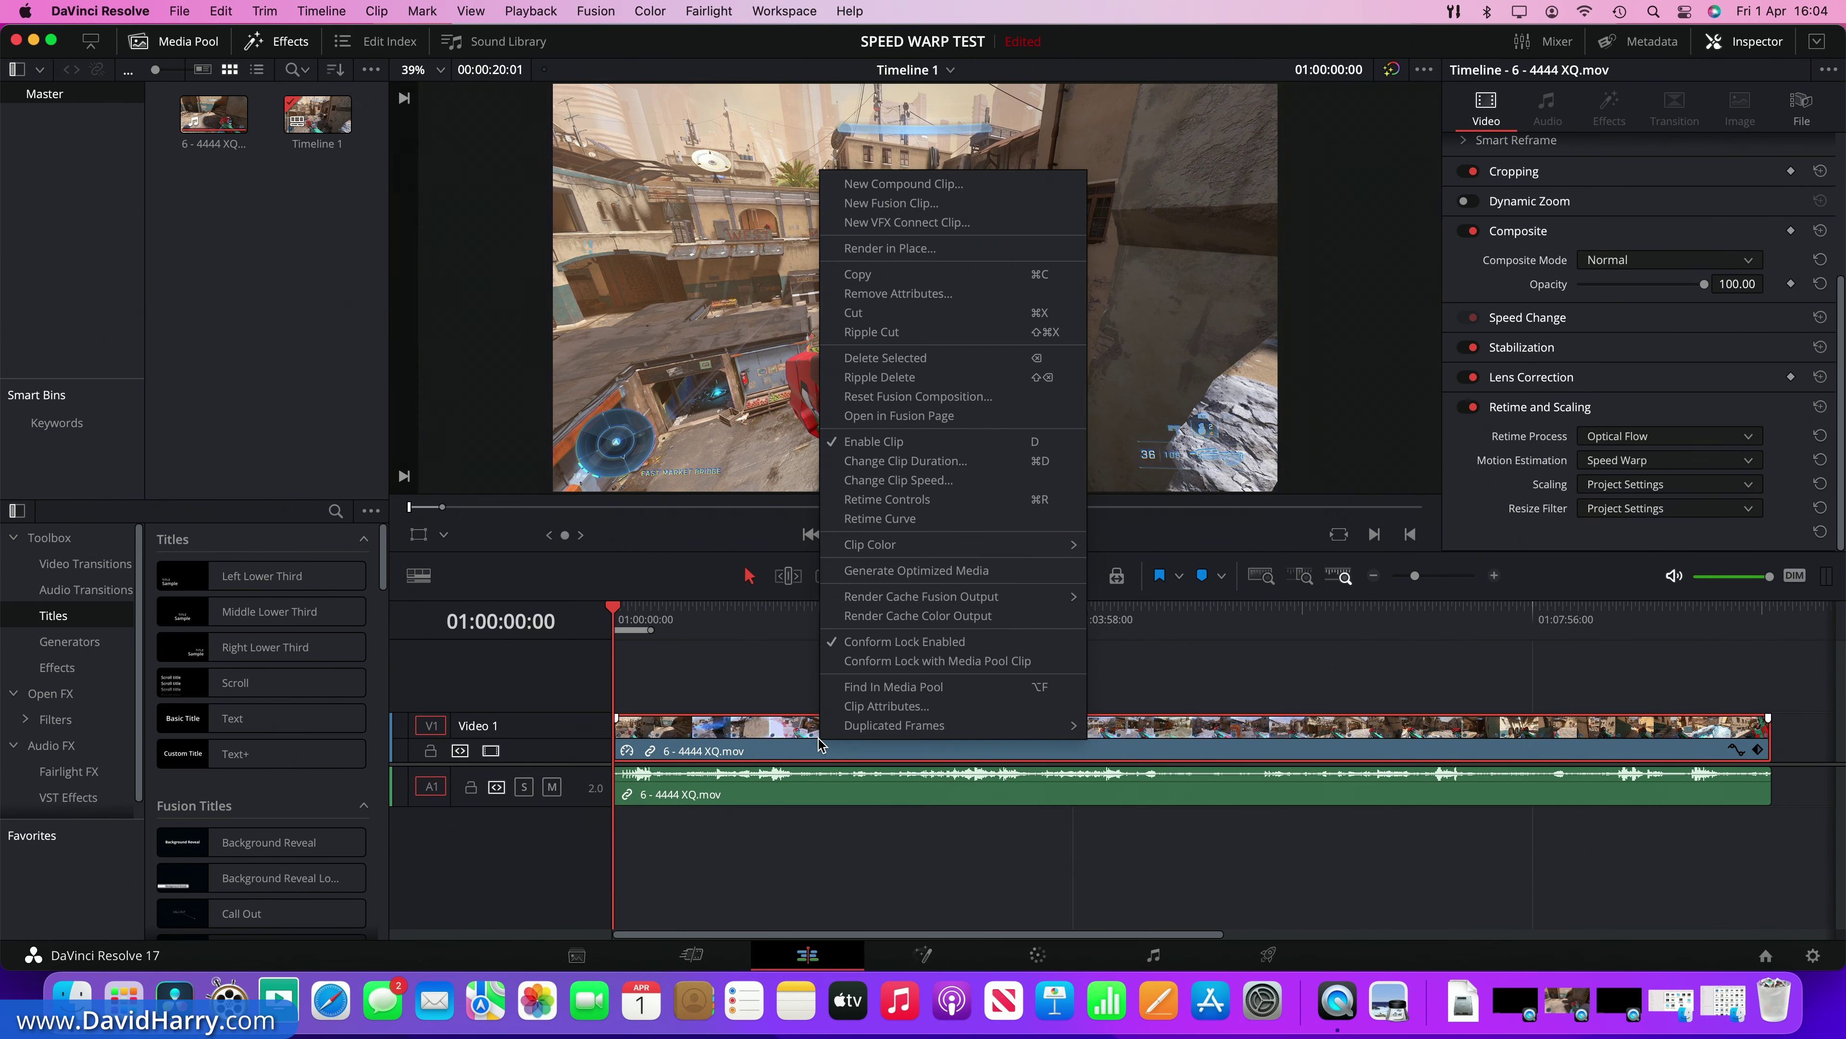
click(923, 480)
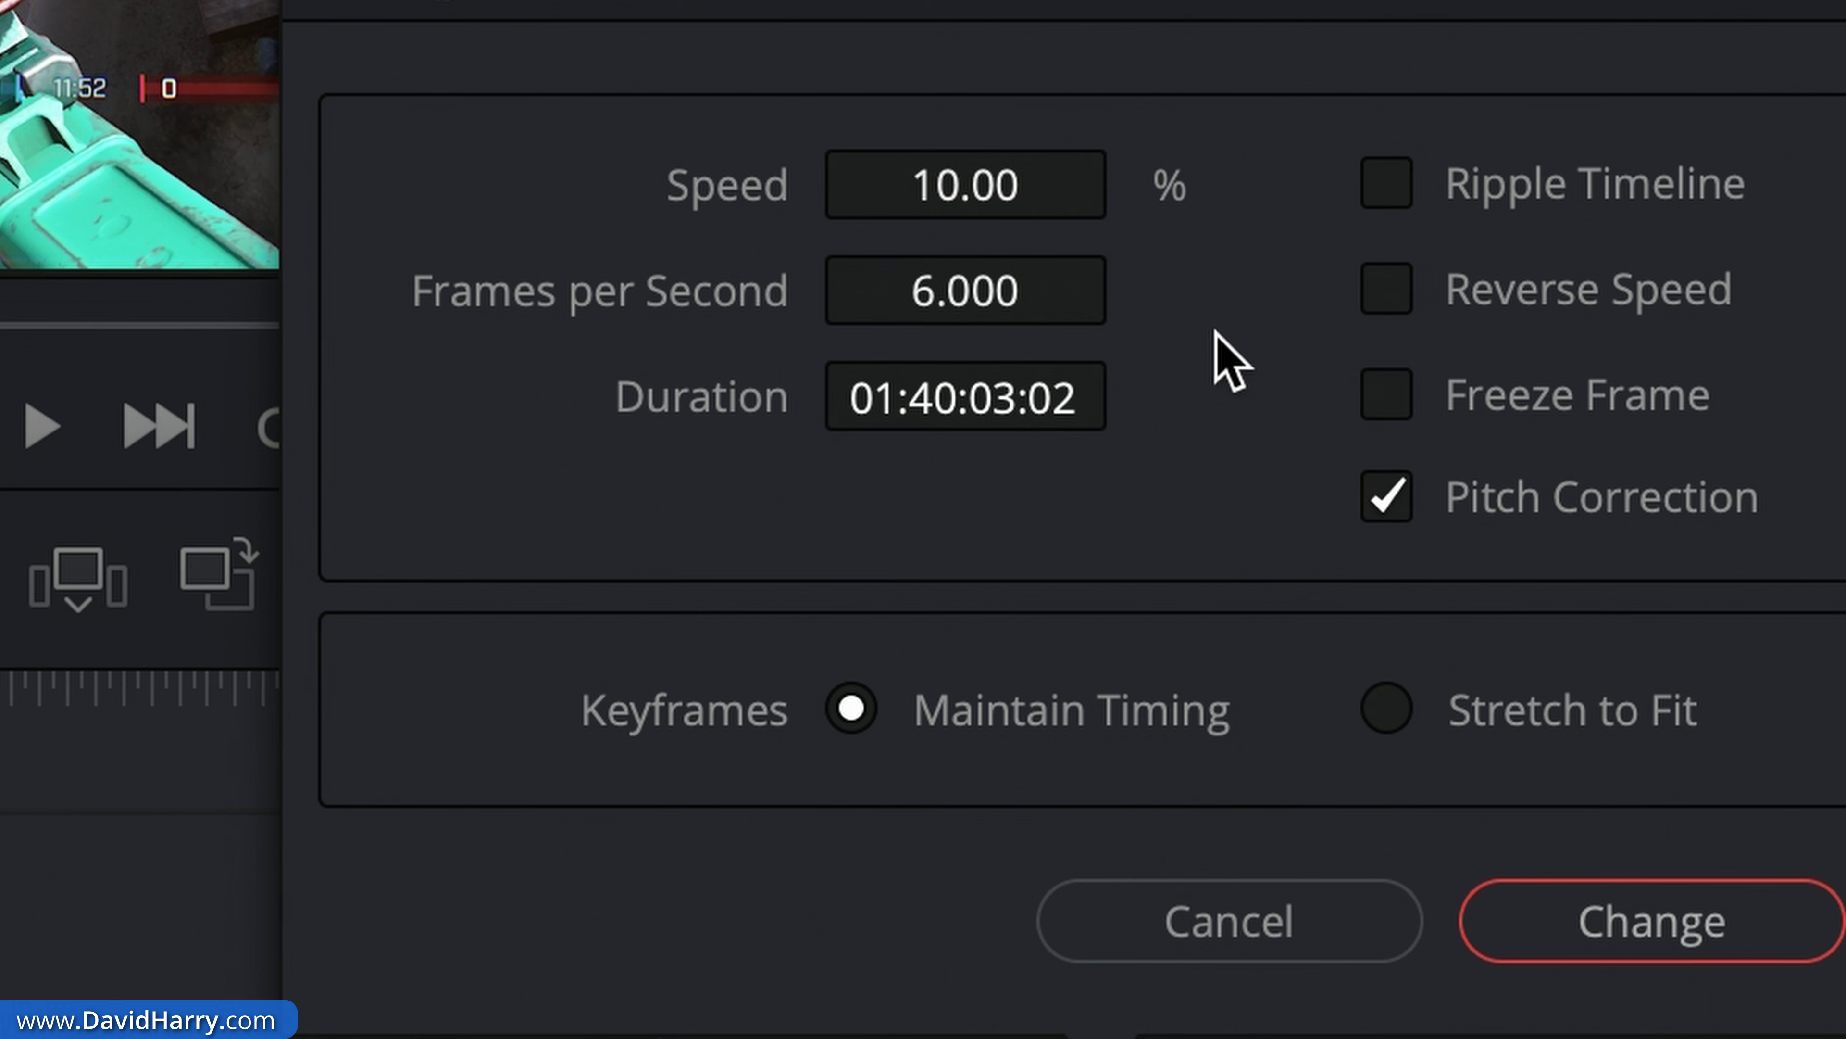
click(1249, 925)
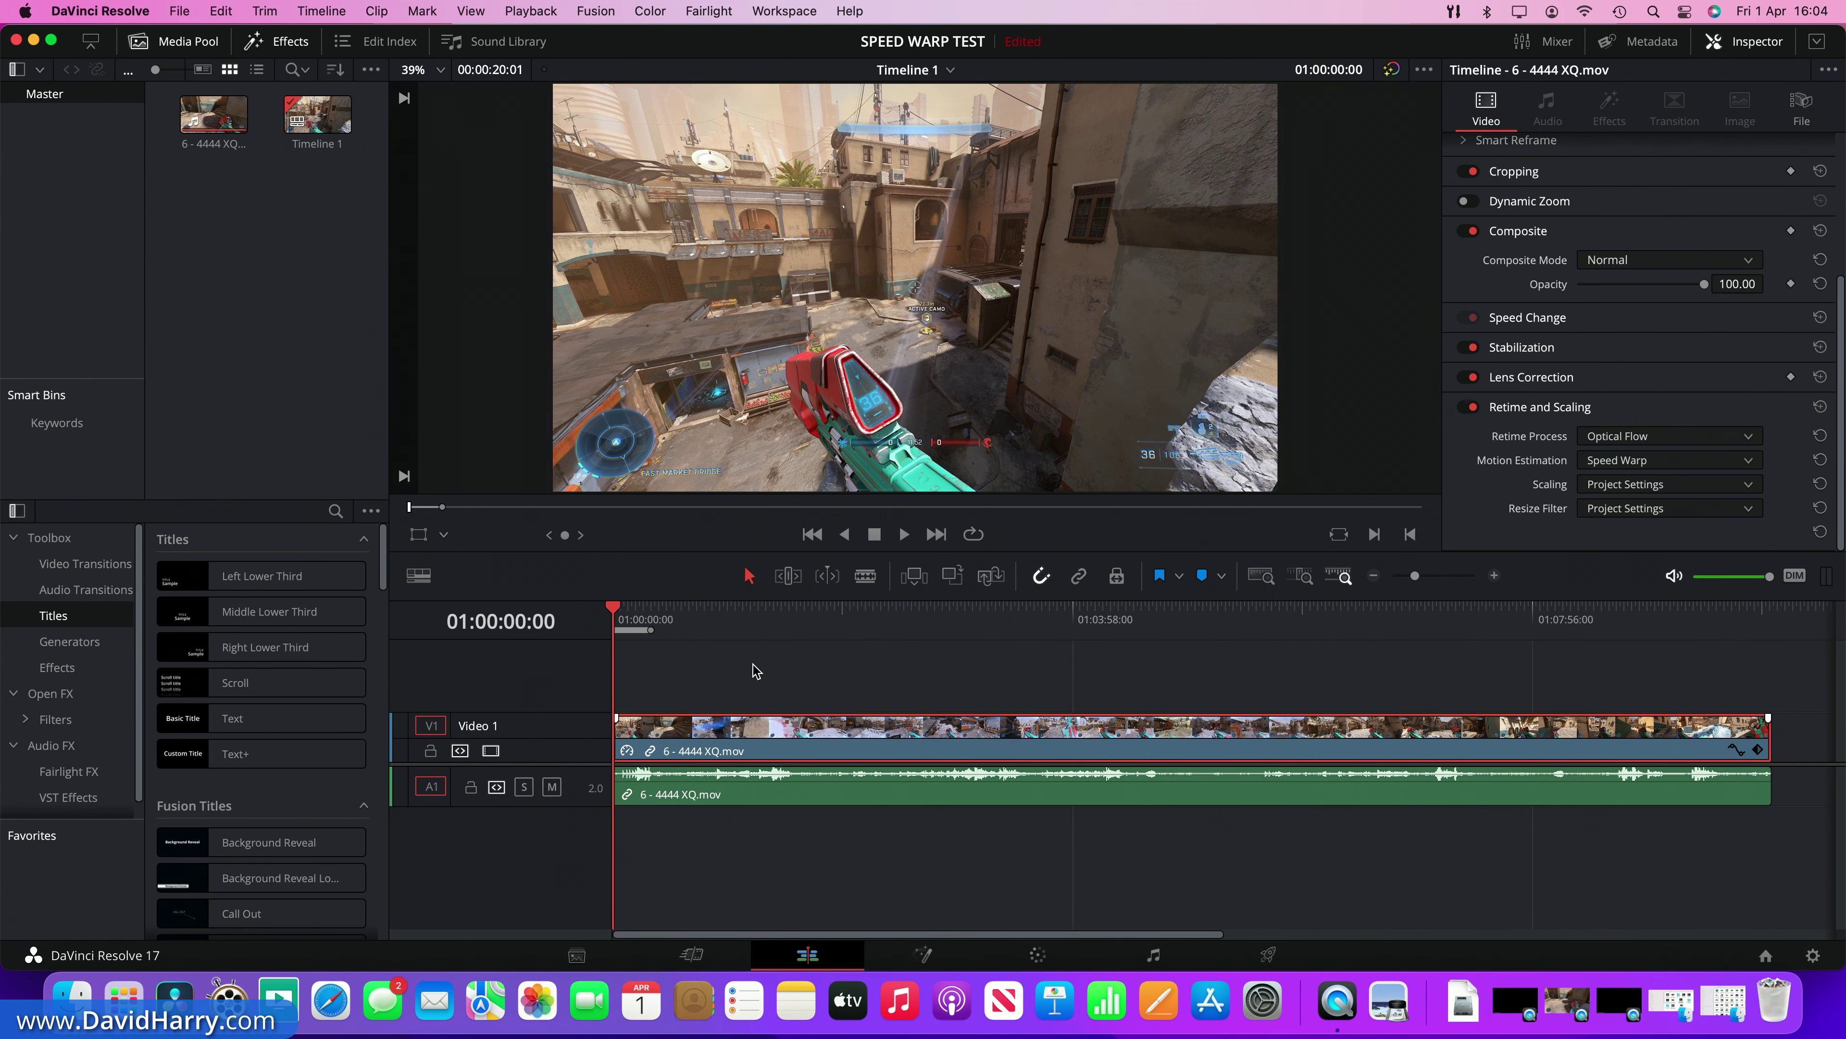
Step: Preview the 10% Speed Warp slow-motion clip from 01:00:20:00, then stop playback
click(656, 620)
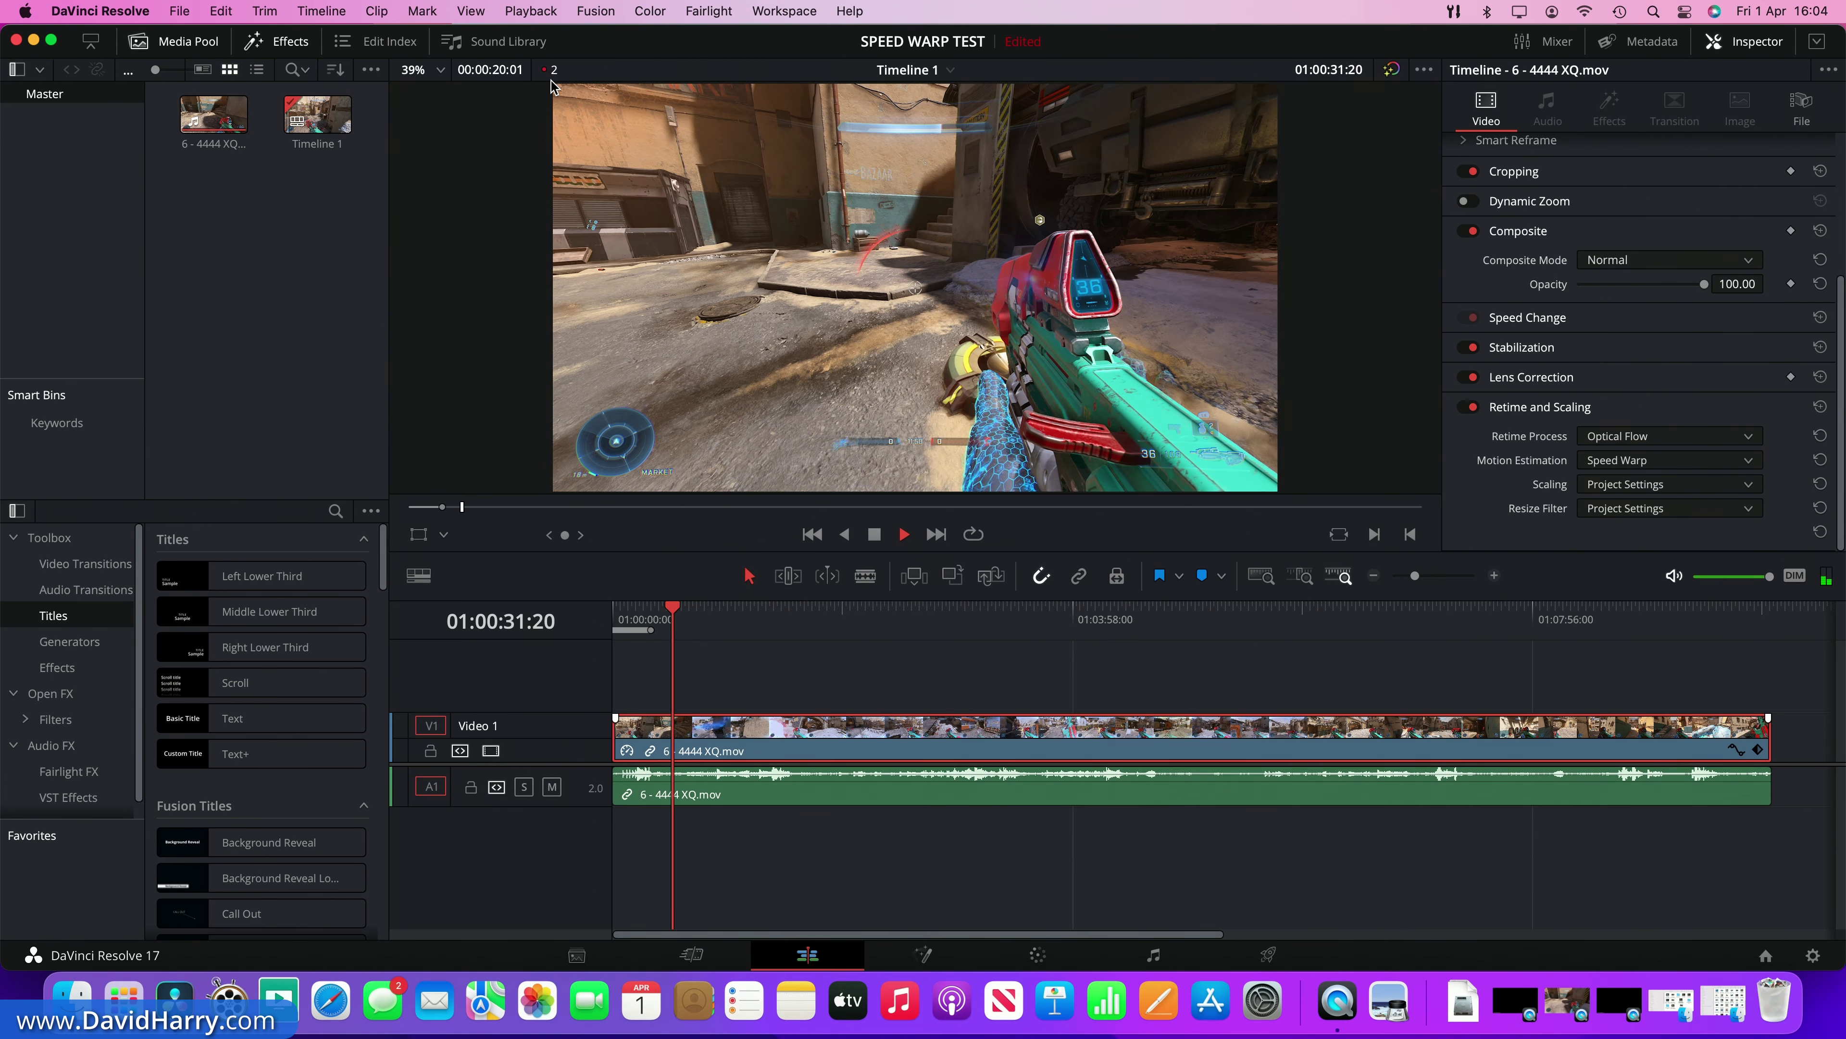
key(space)
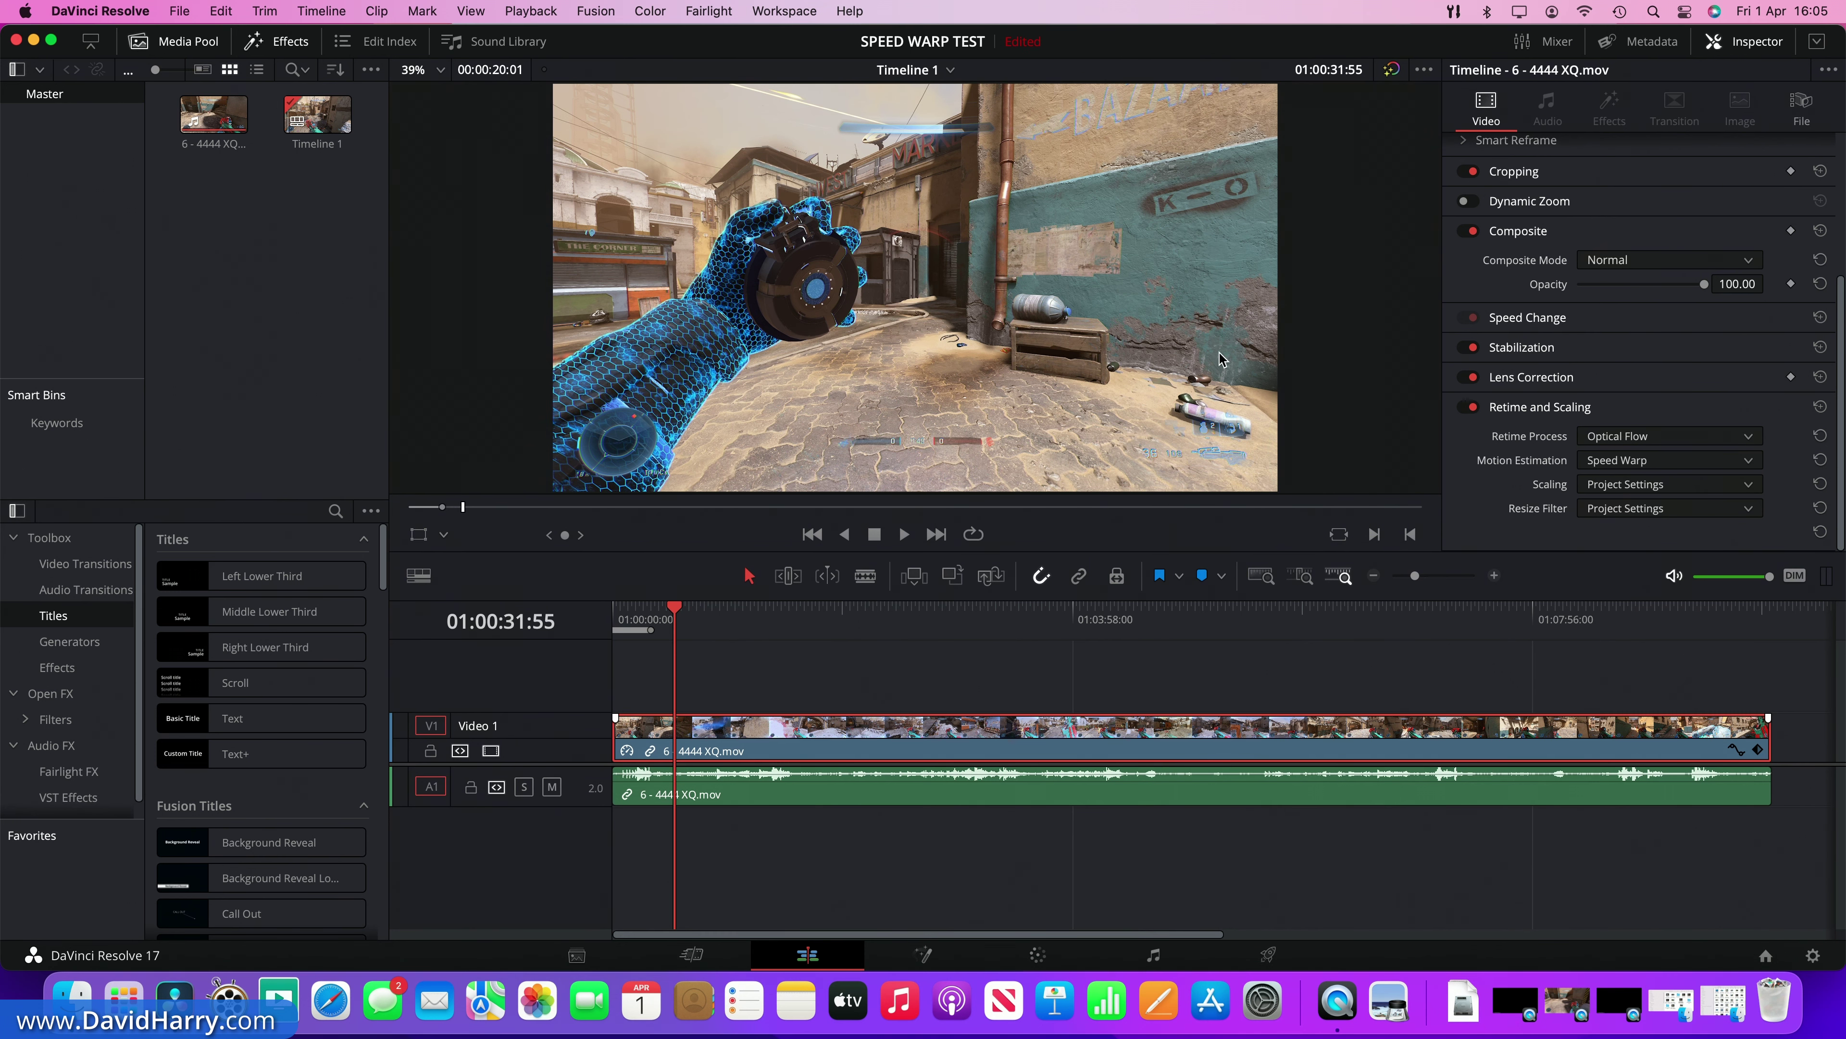
Step: On the Deliver page, queue Timeline 1 from its start as Job 1, exporting Untitled.mov to the Desktop
click(1273, 956)
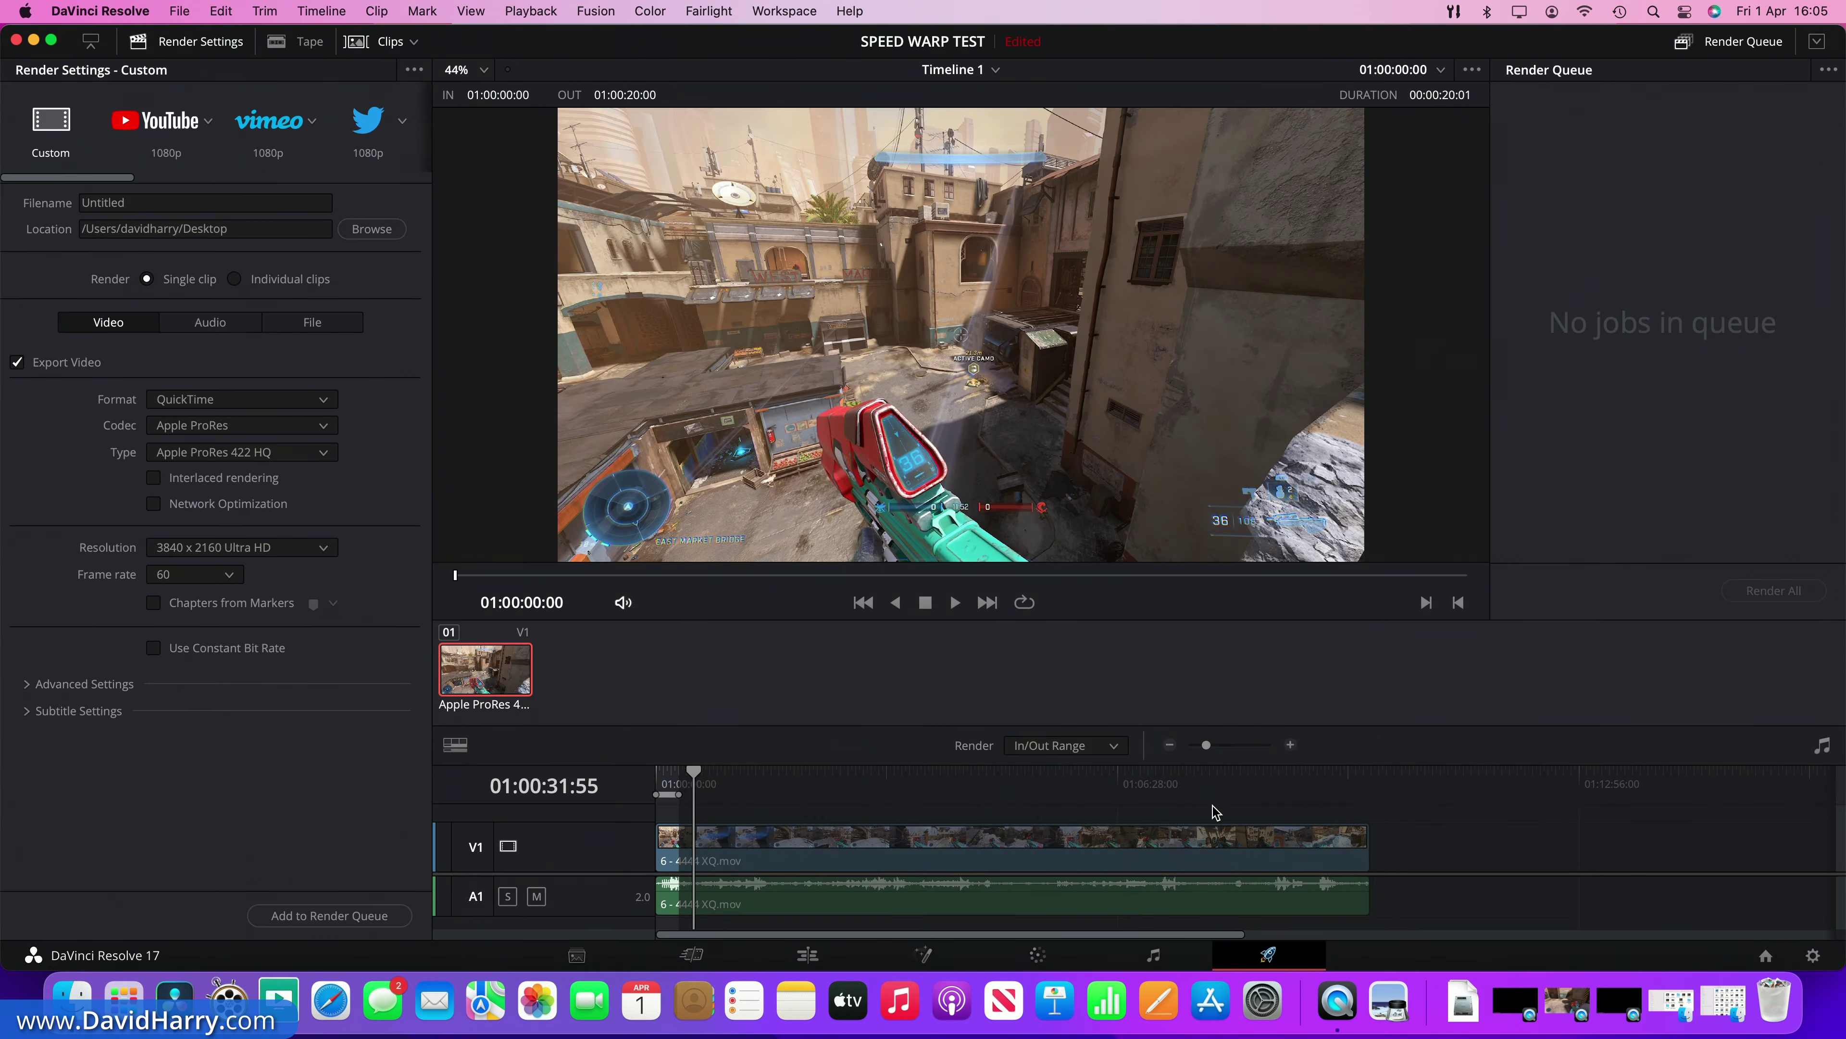
key(Home)
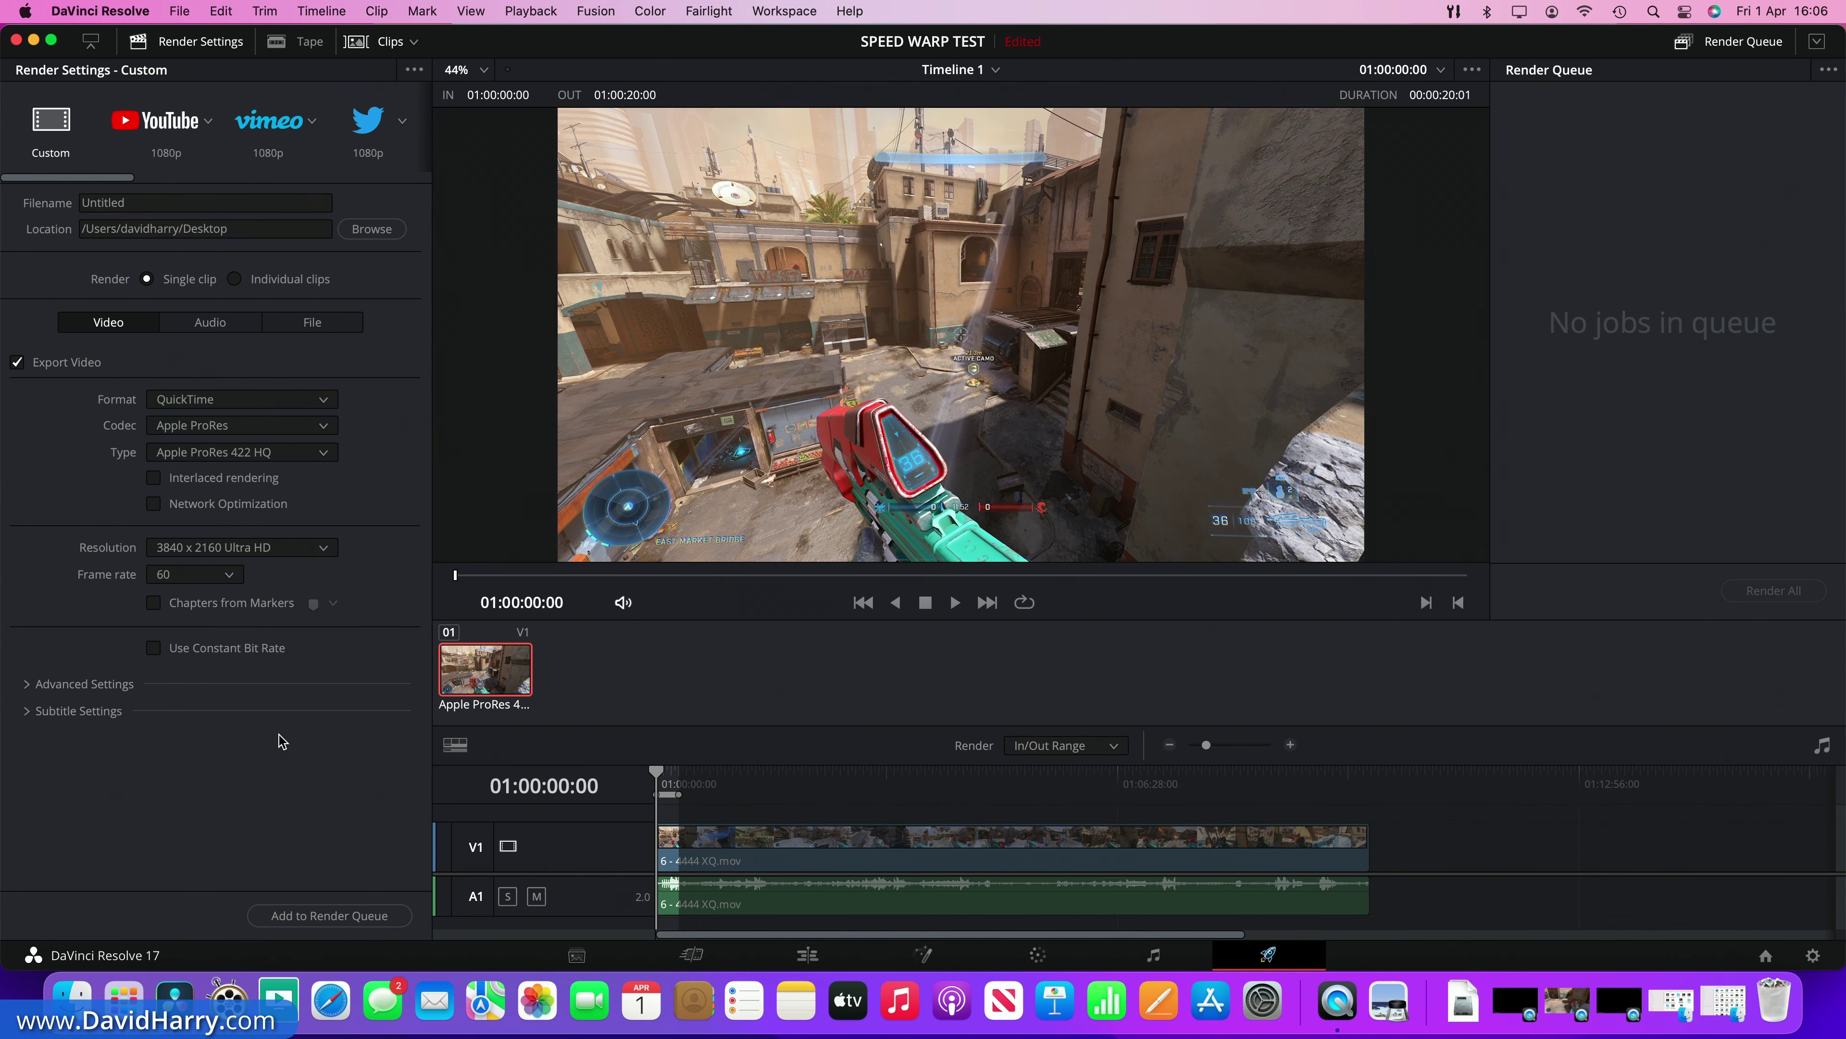
click(342, 918)
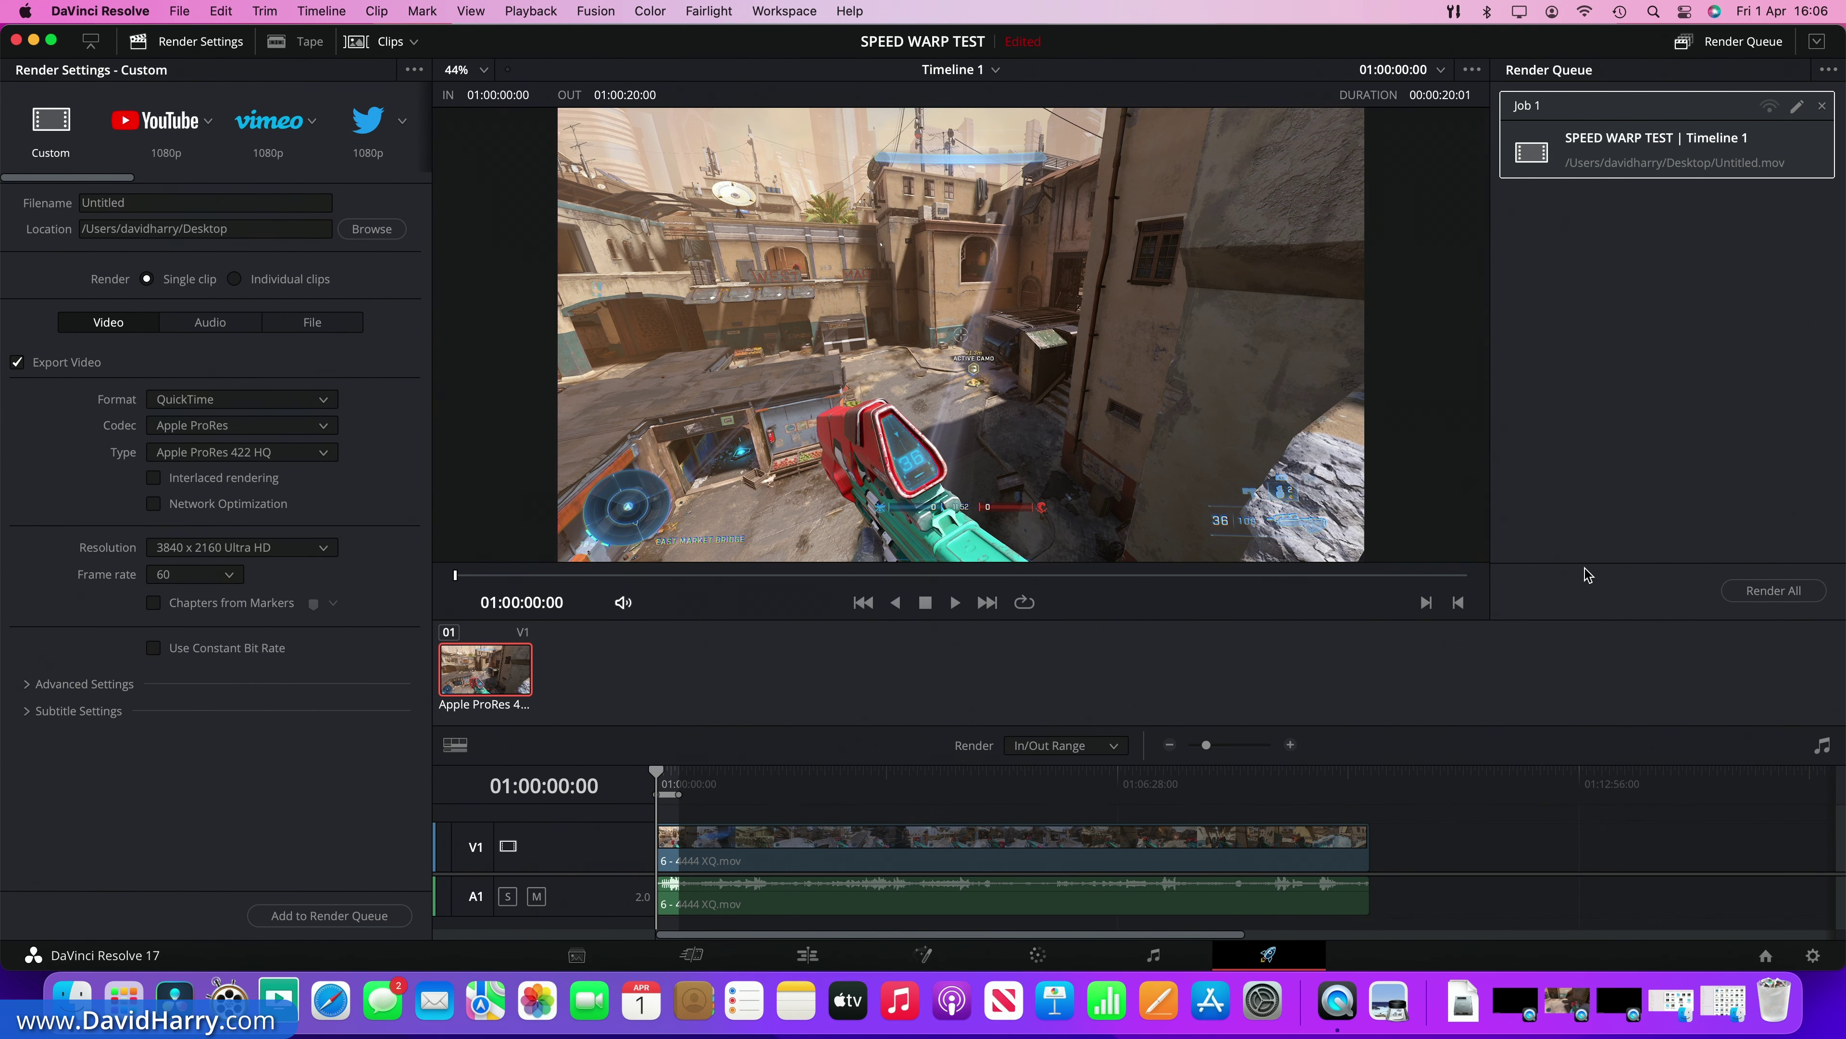
Step: Render Job 1 and let it complete, taking 00:08:31
click(1743, 595)
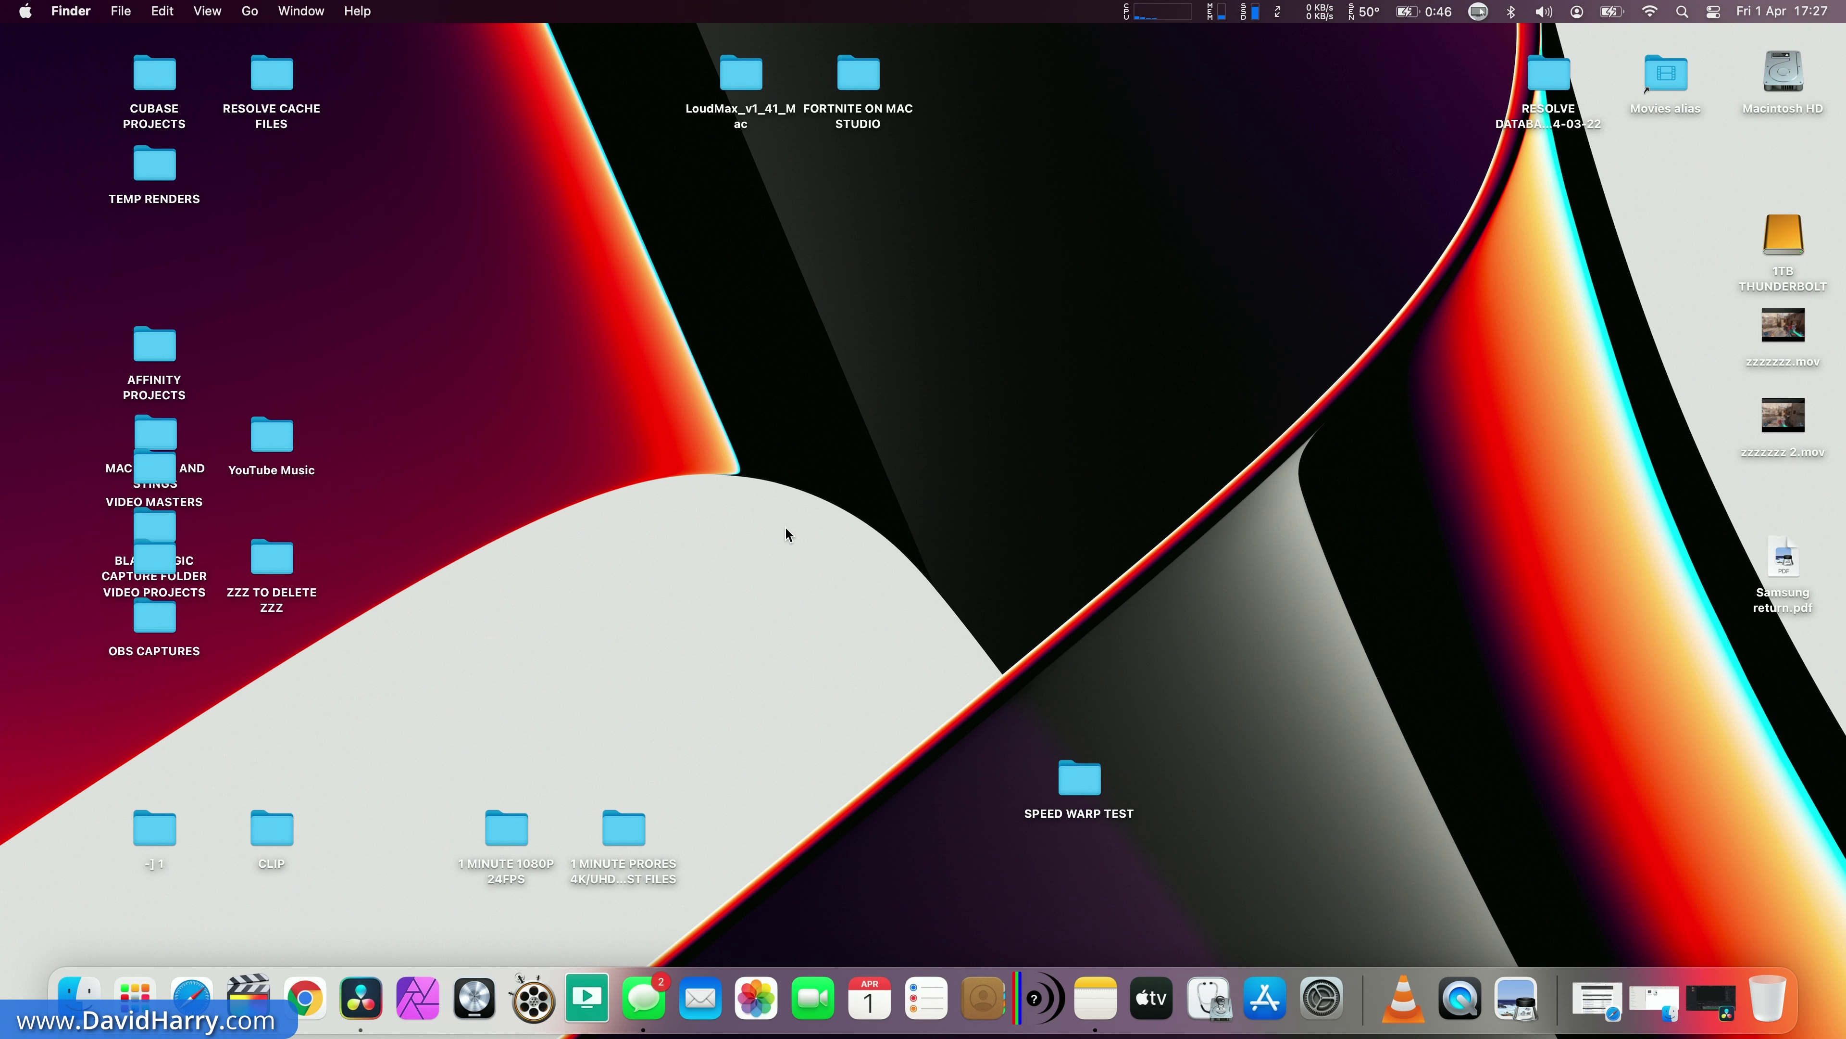
click(28, 13)
click(35, 42)
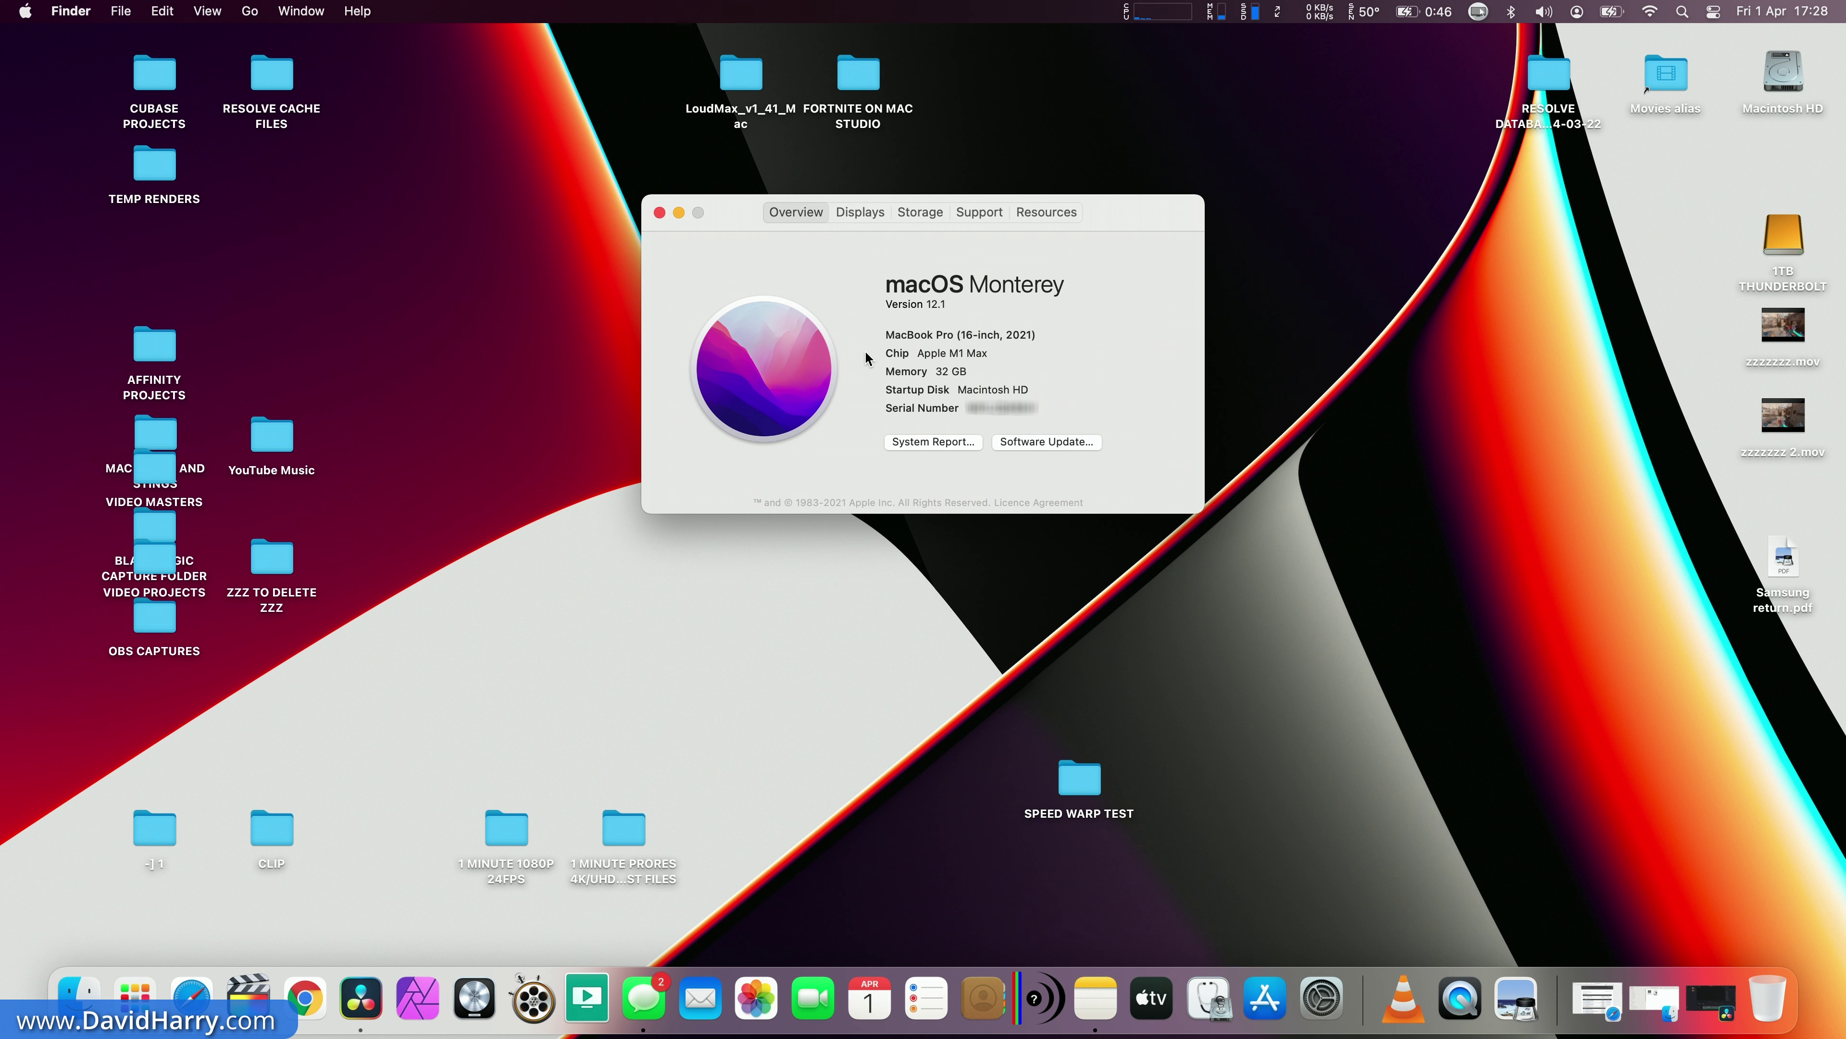
click(659, 213)
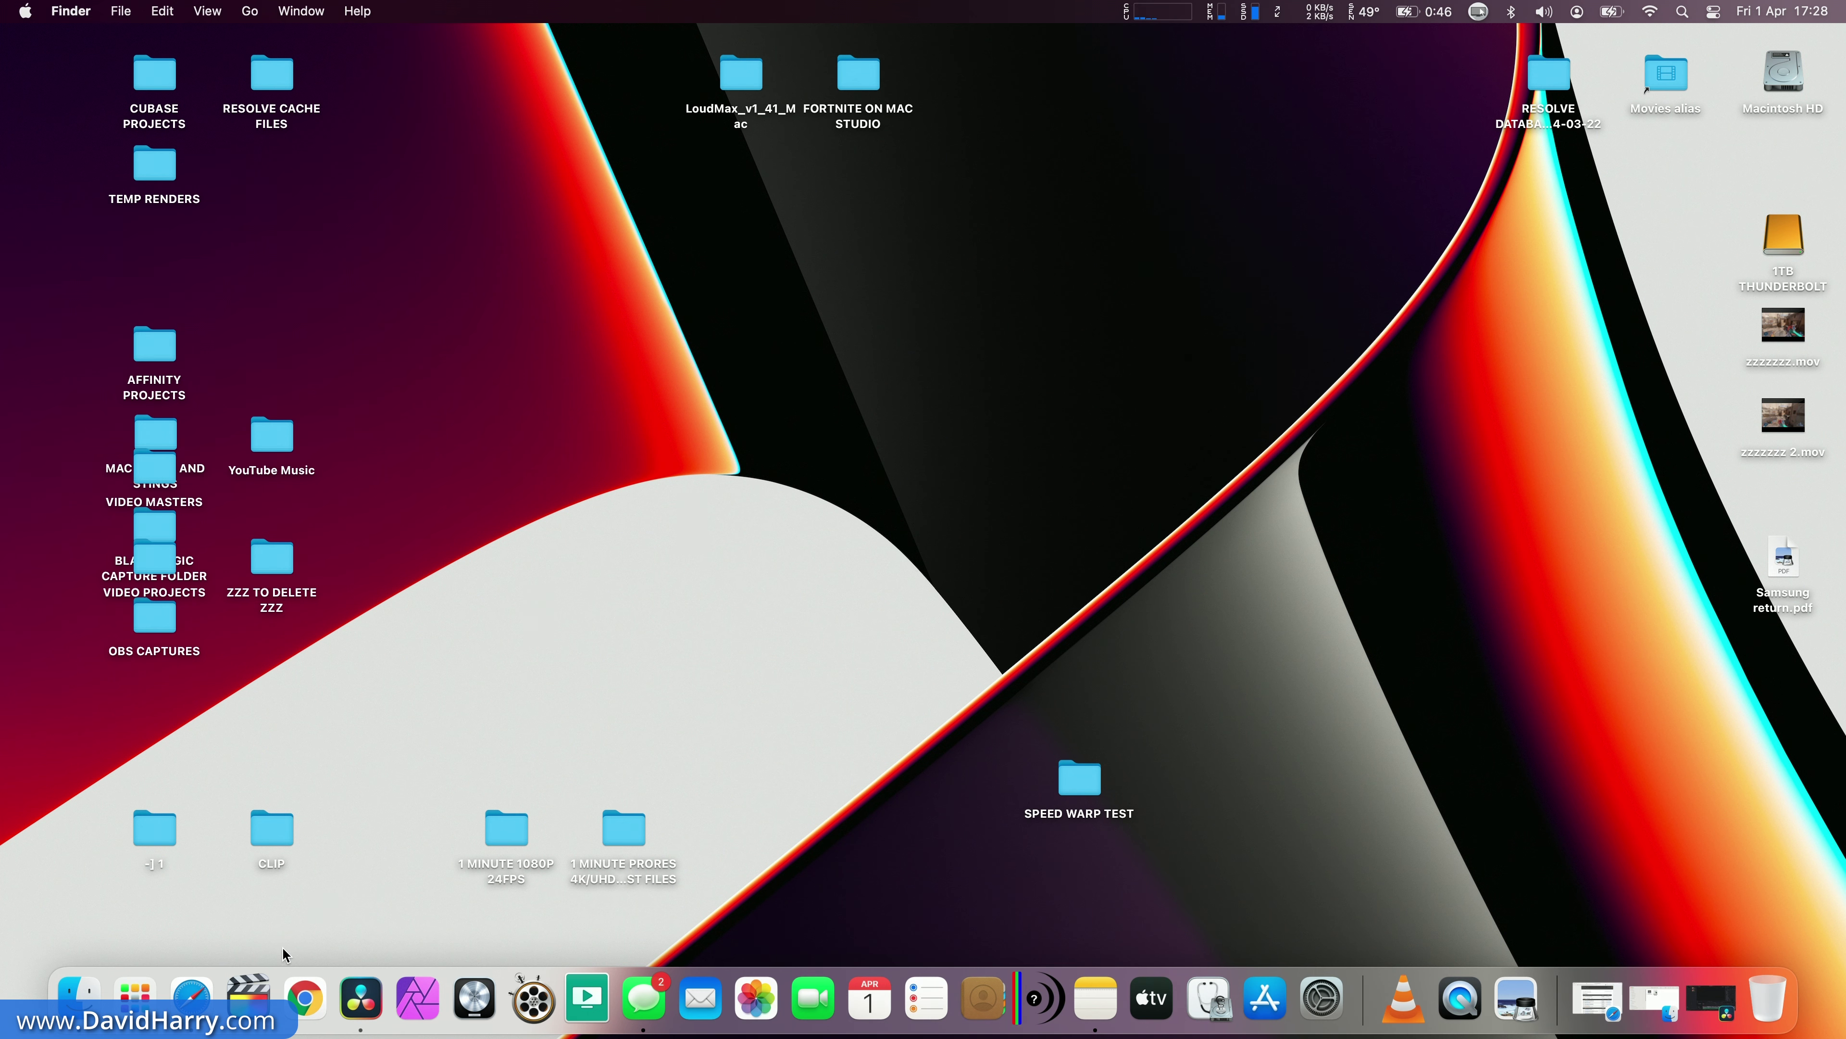
Step: Restore the minimized DaVinci Resolve window with the SPEED WARP TEST project on the MacBook Pro
click(360, 1002)
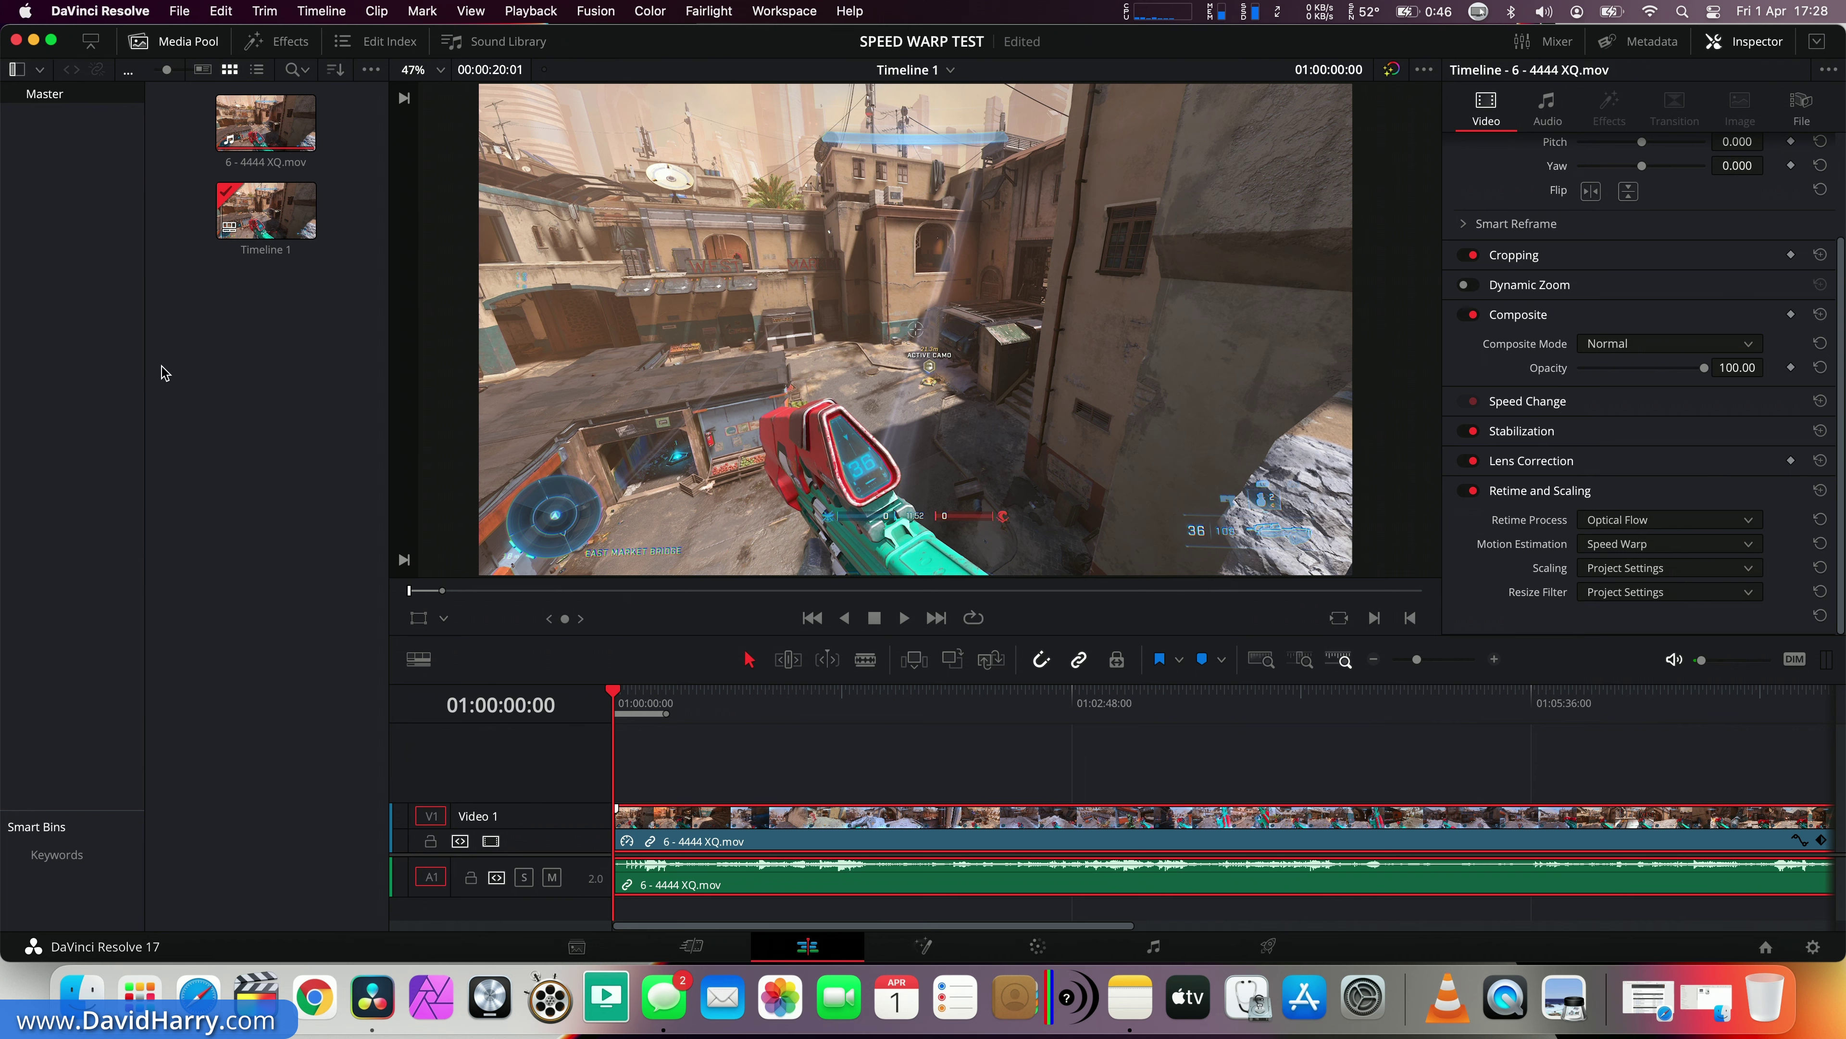
click(101, 11)
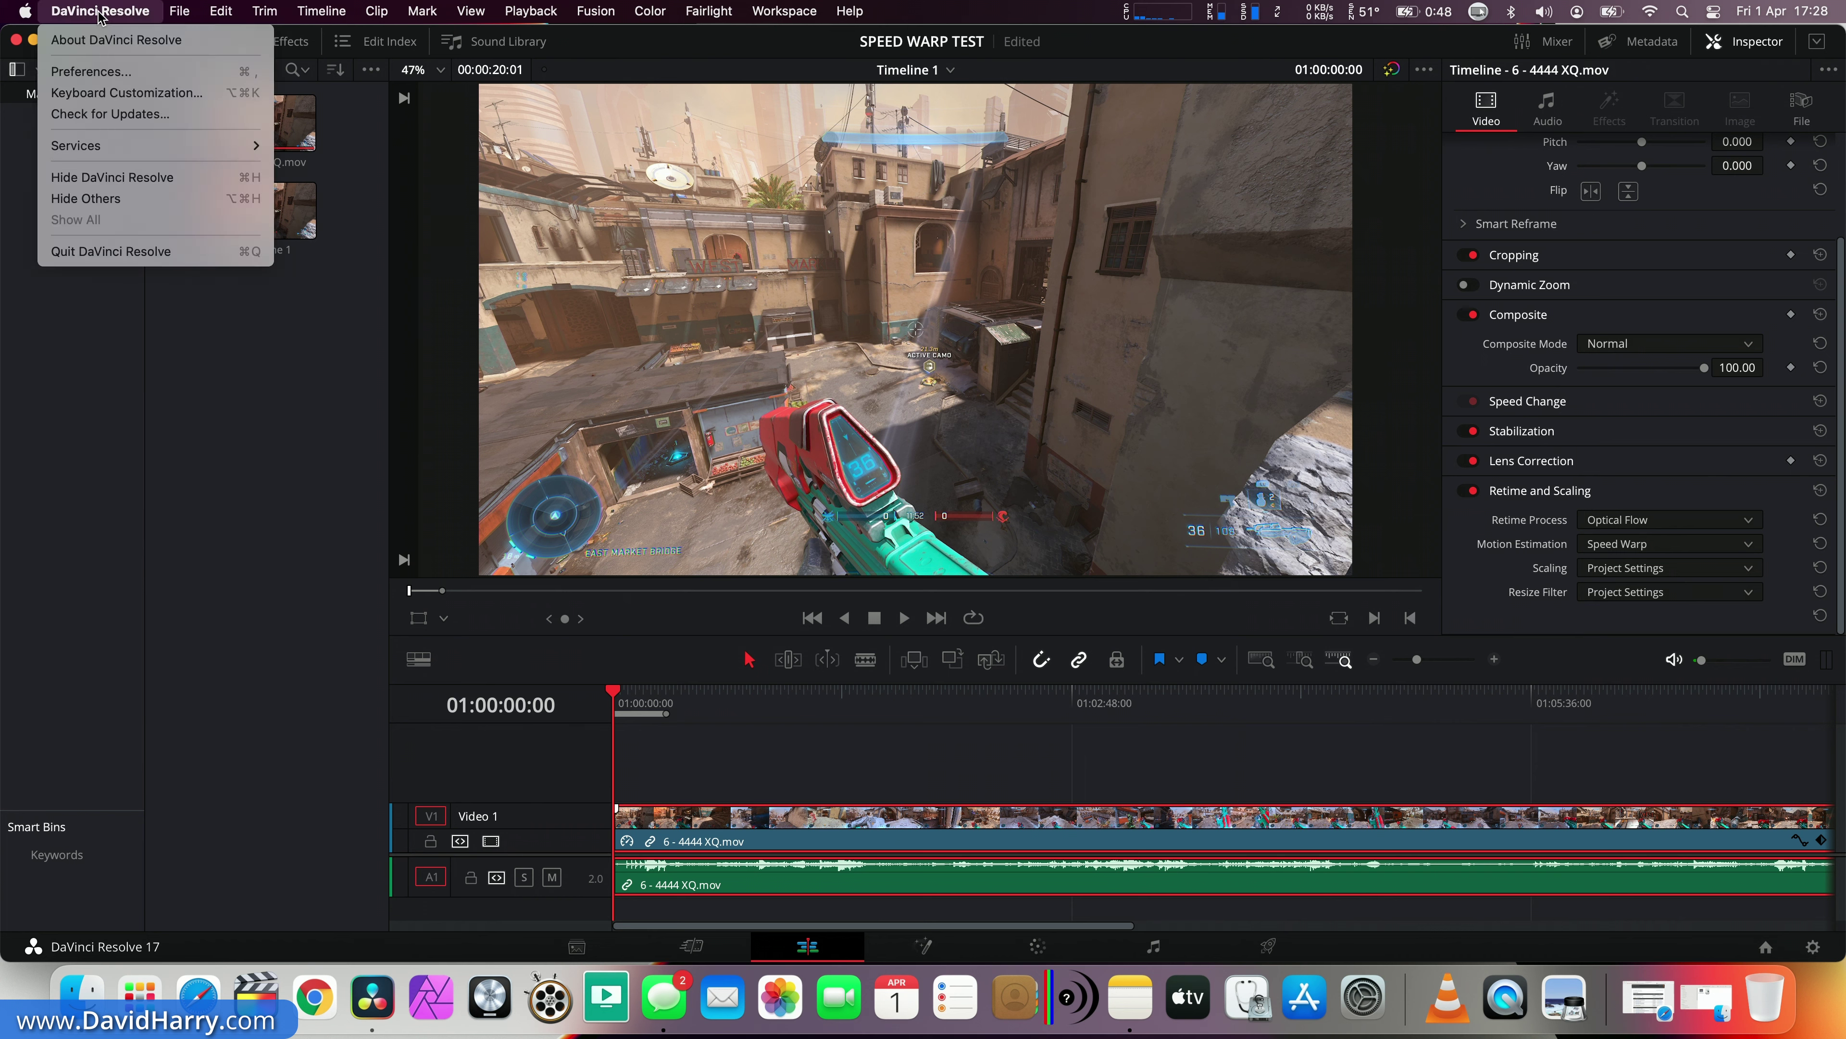
click(103, 39)
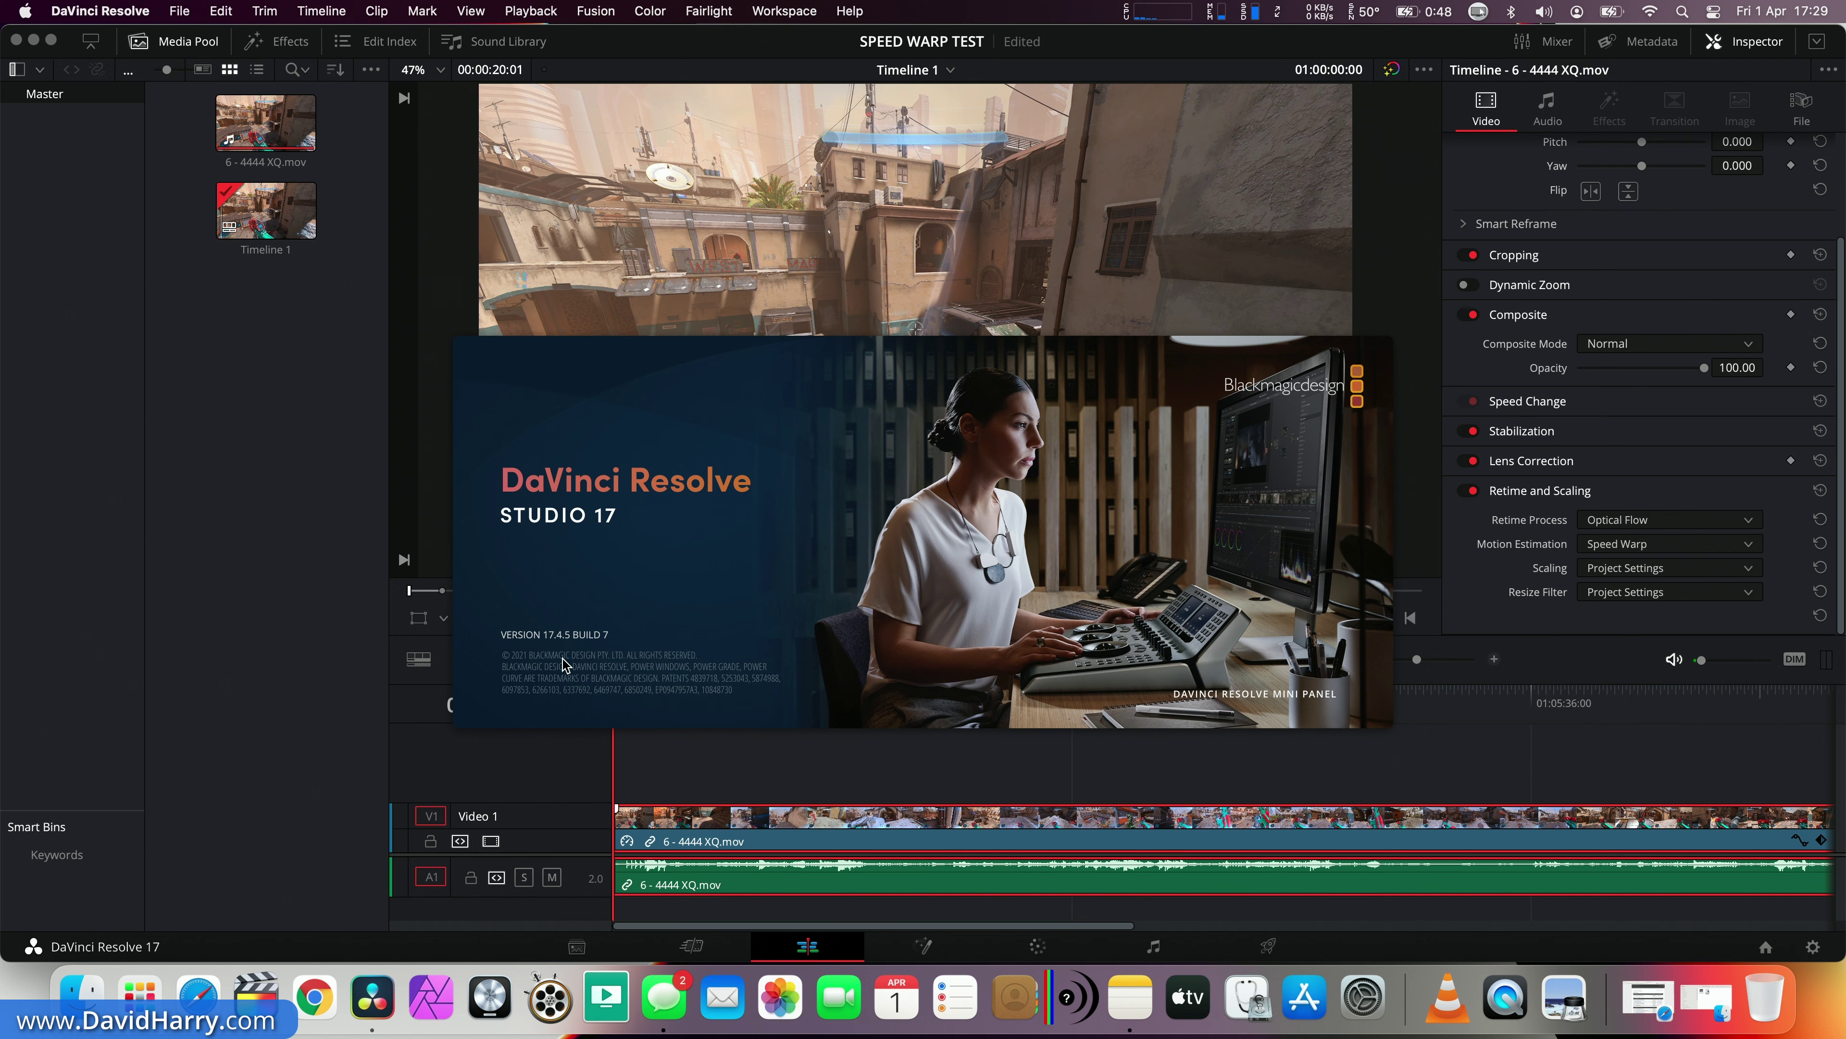
click(541, 756)
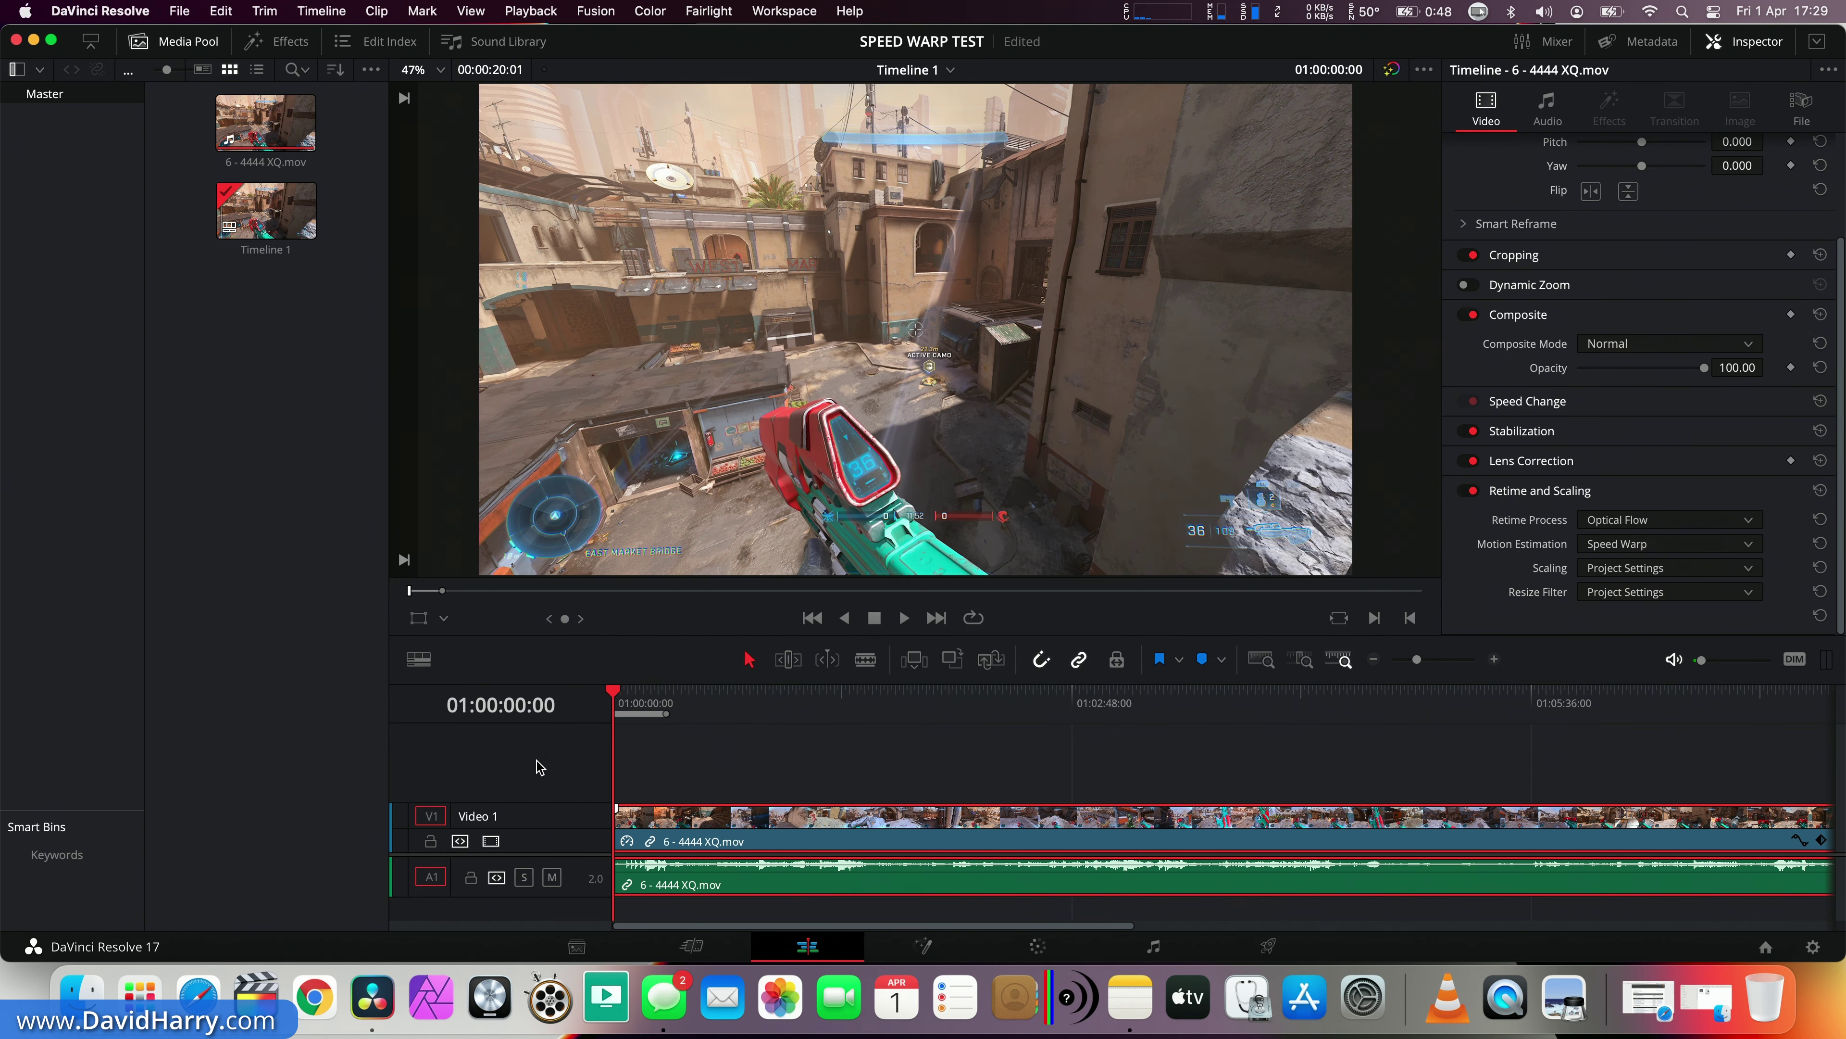
click(532, 11)
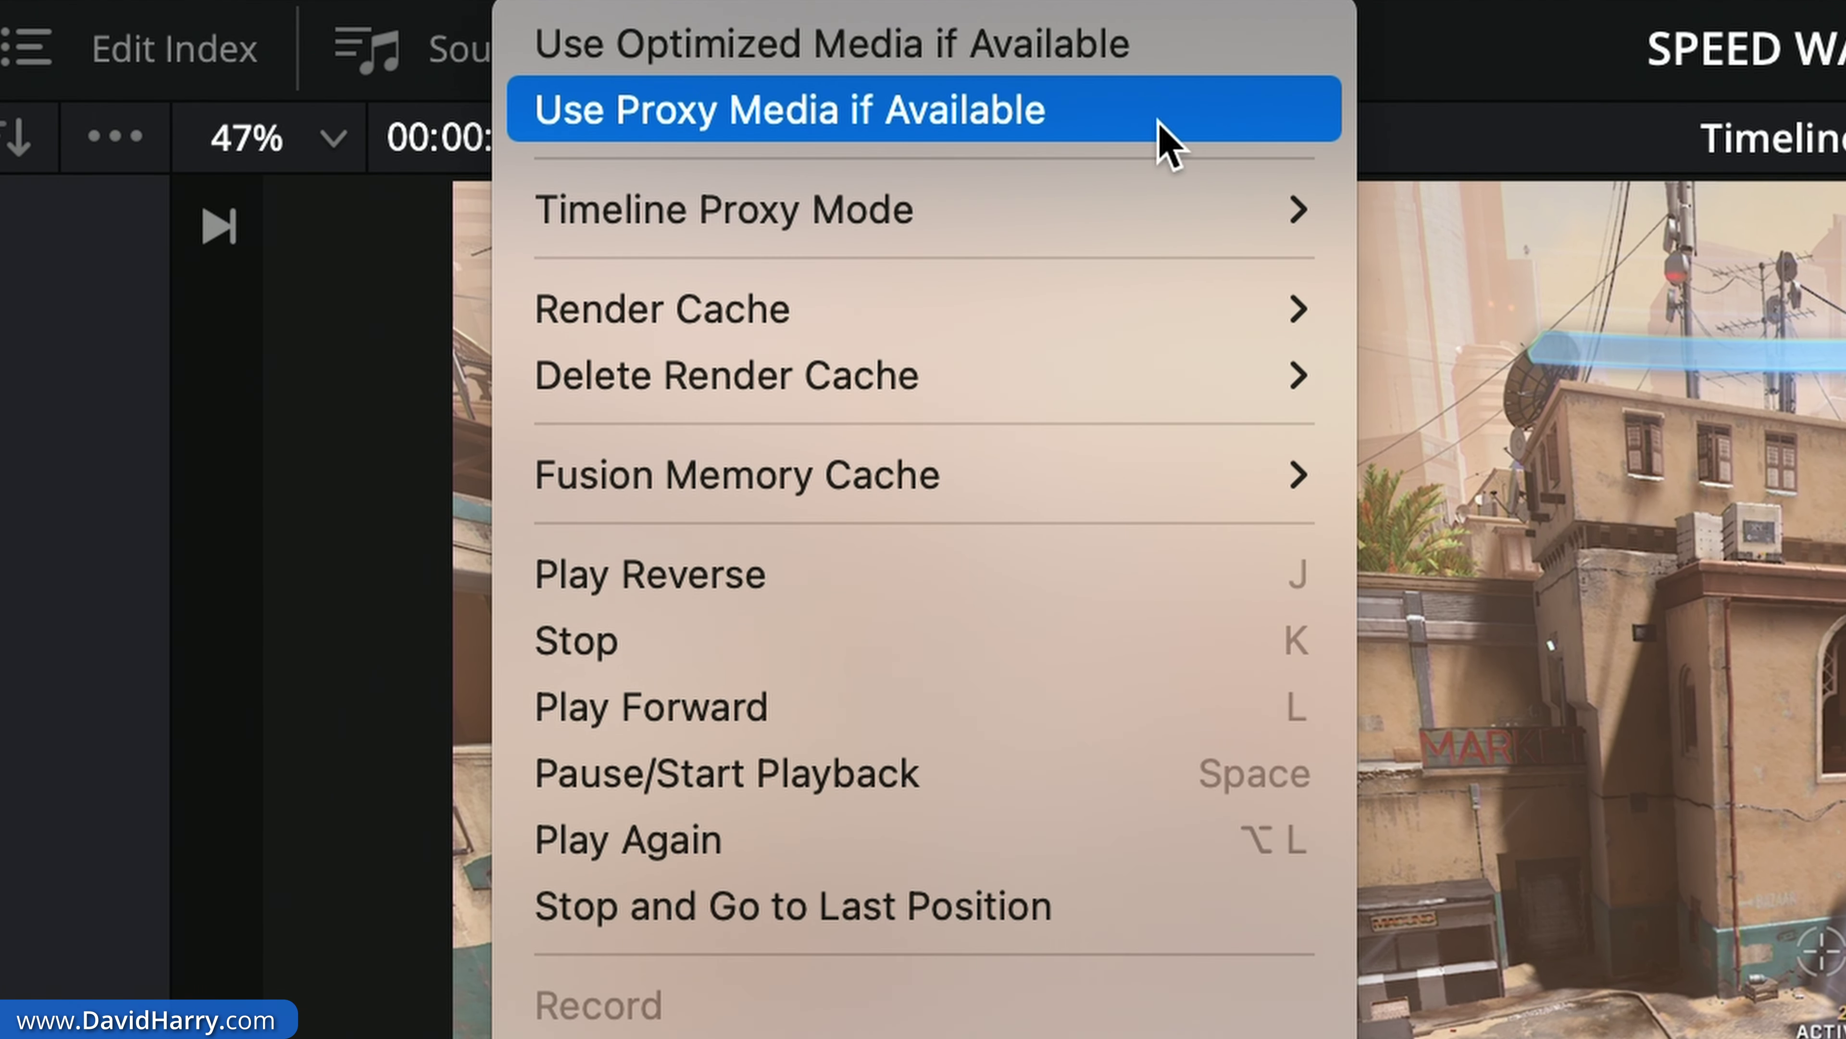
mouse_move(1084, 229)
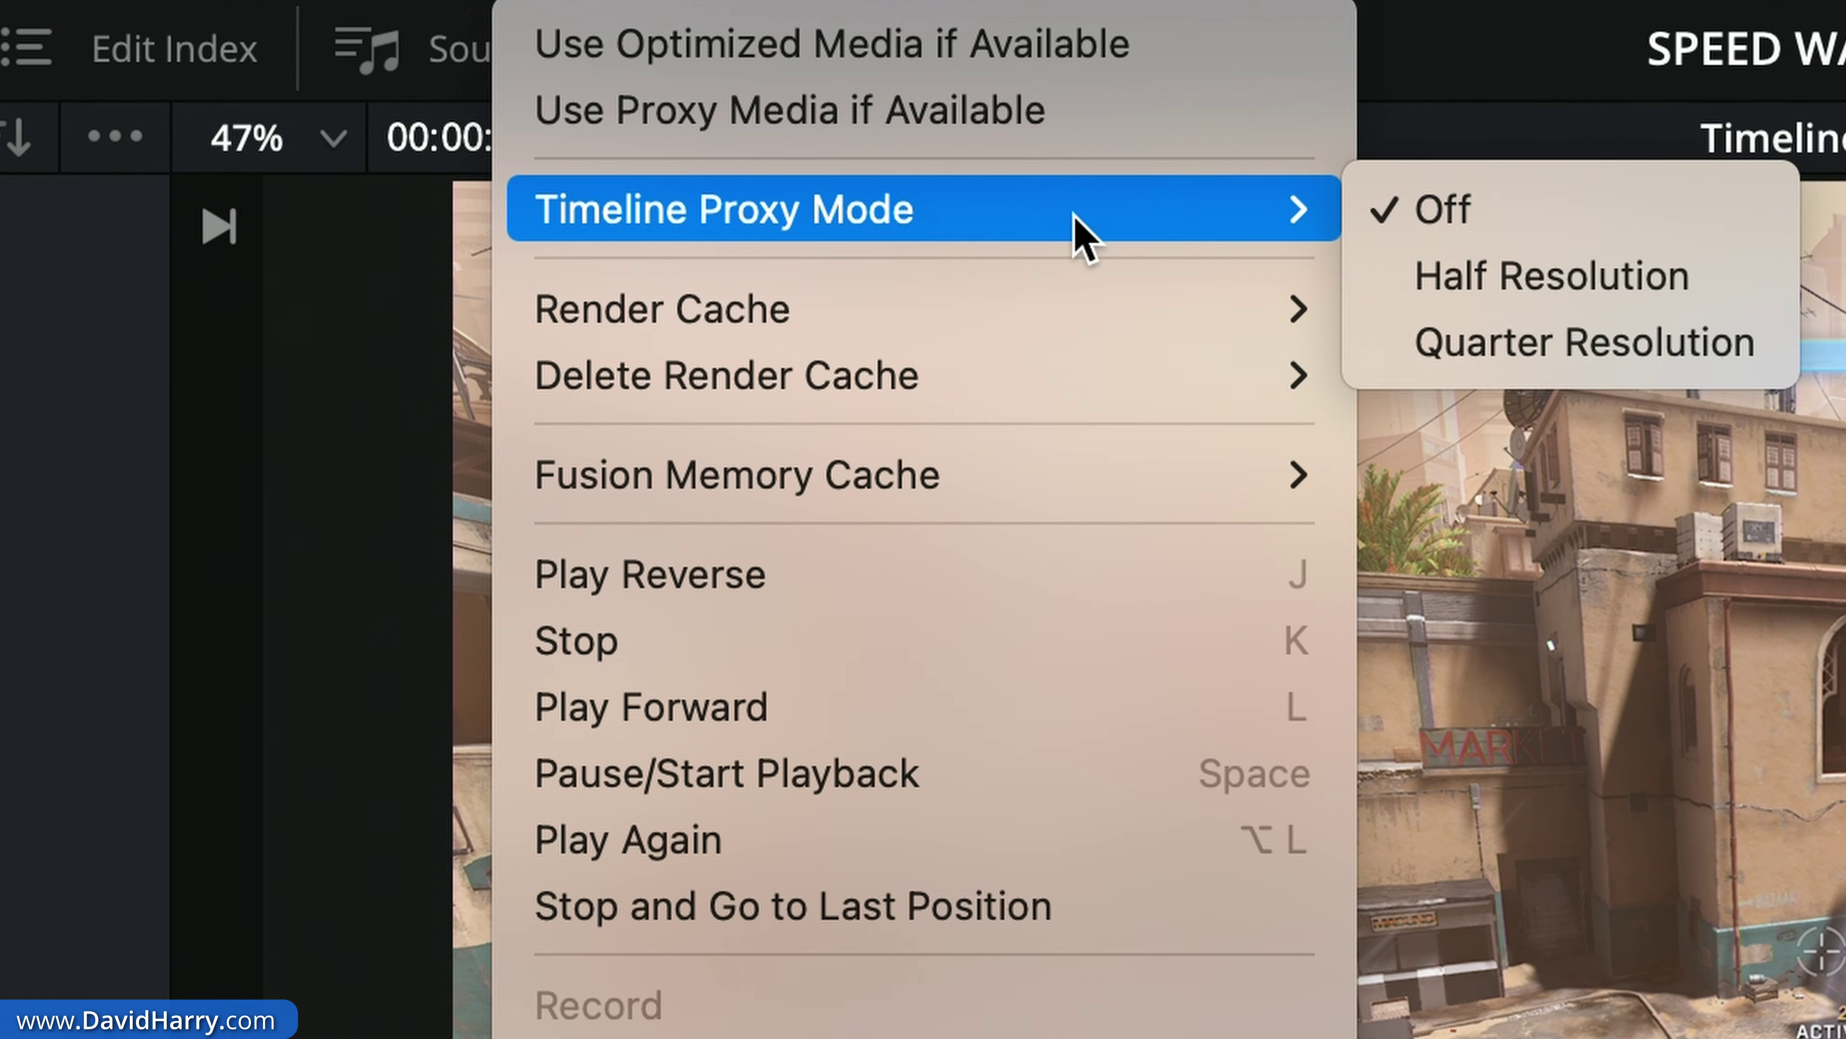
mouse_move(1030, 291)
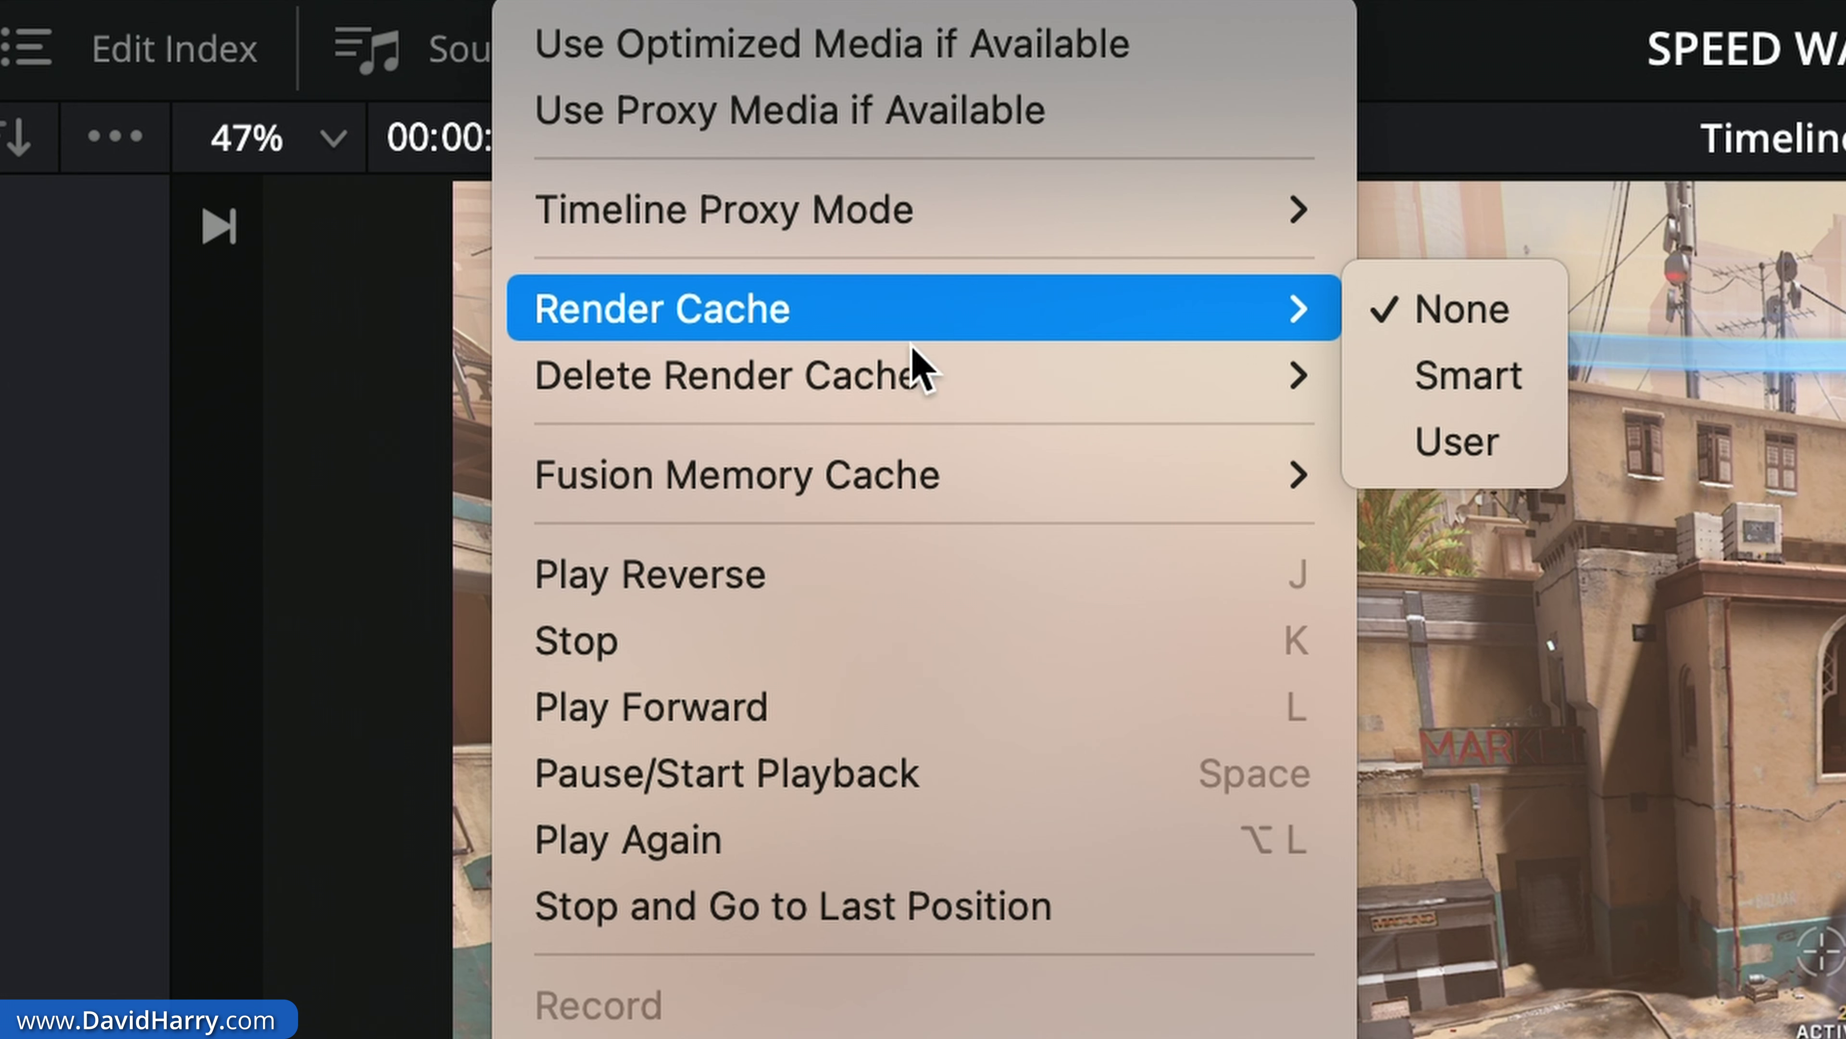
click(309, 651)
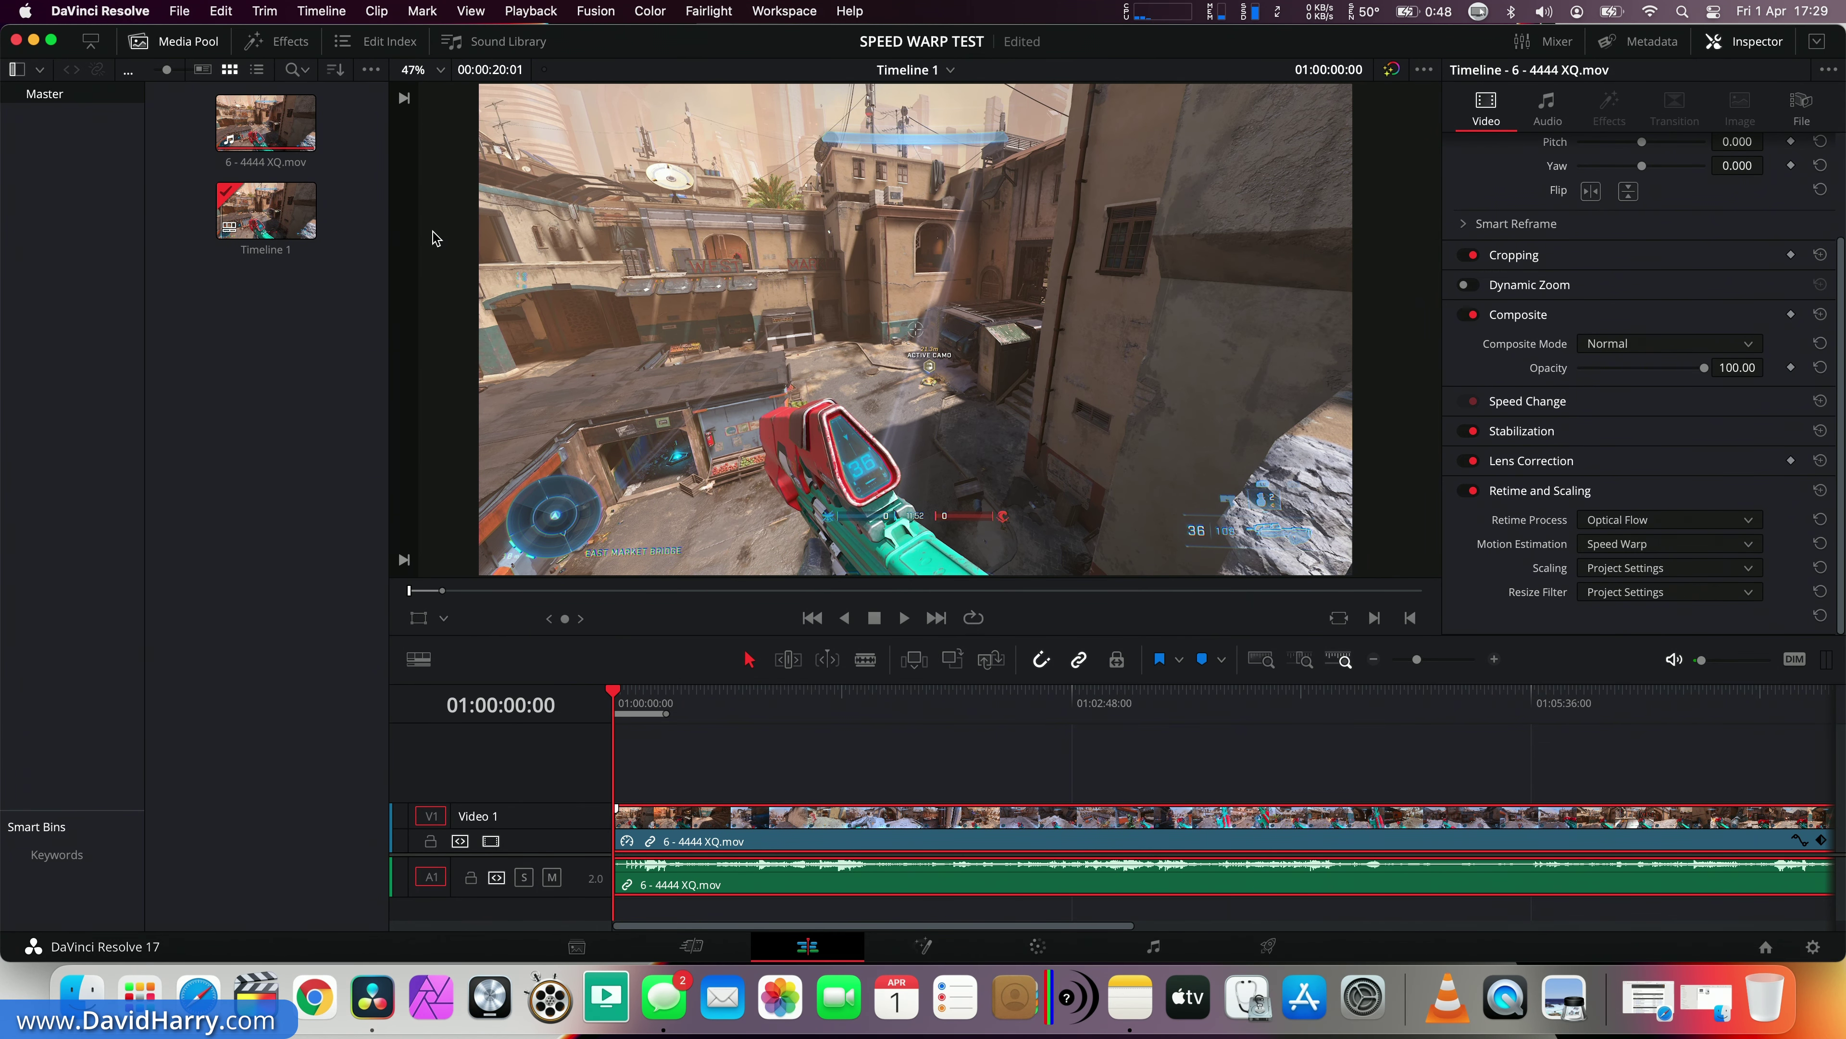
click(1812, 947)
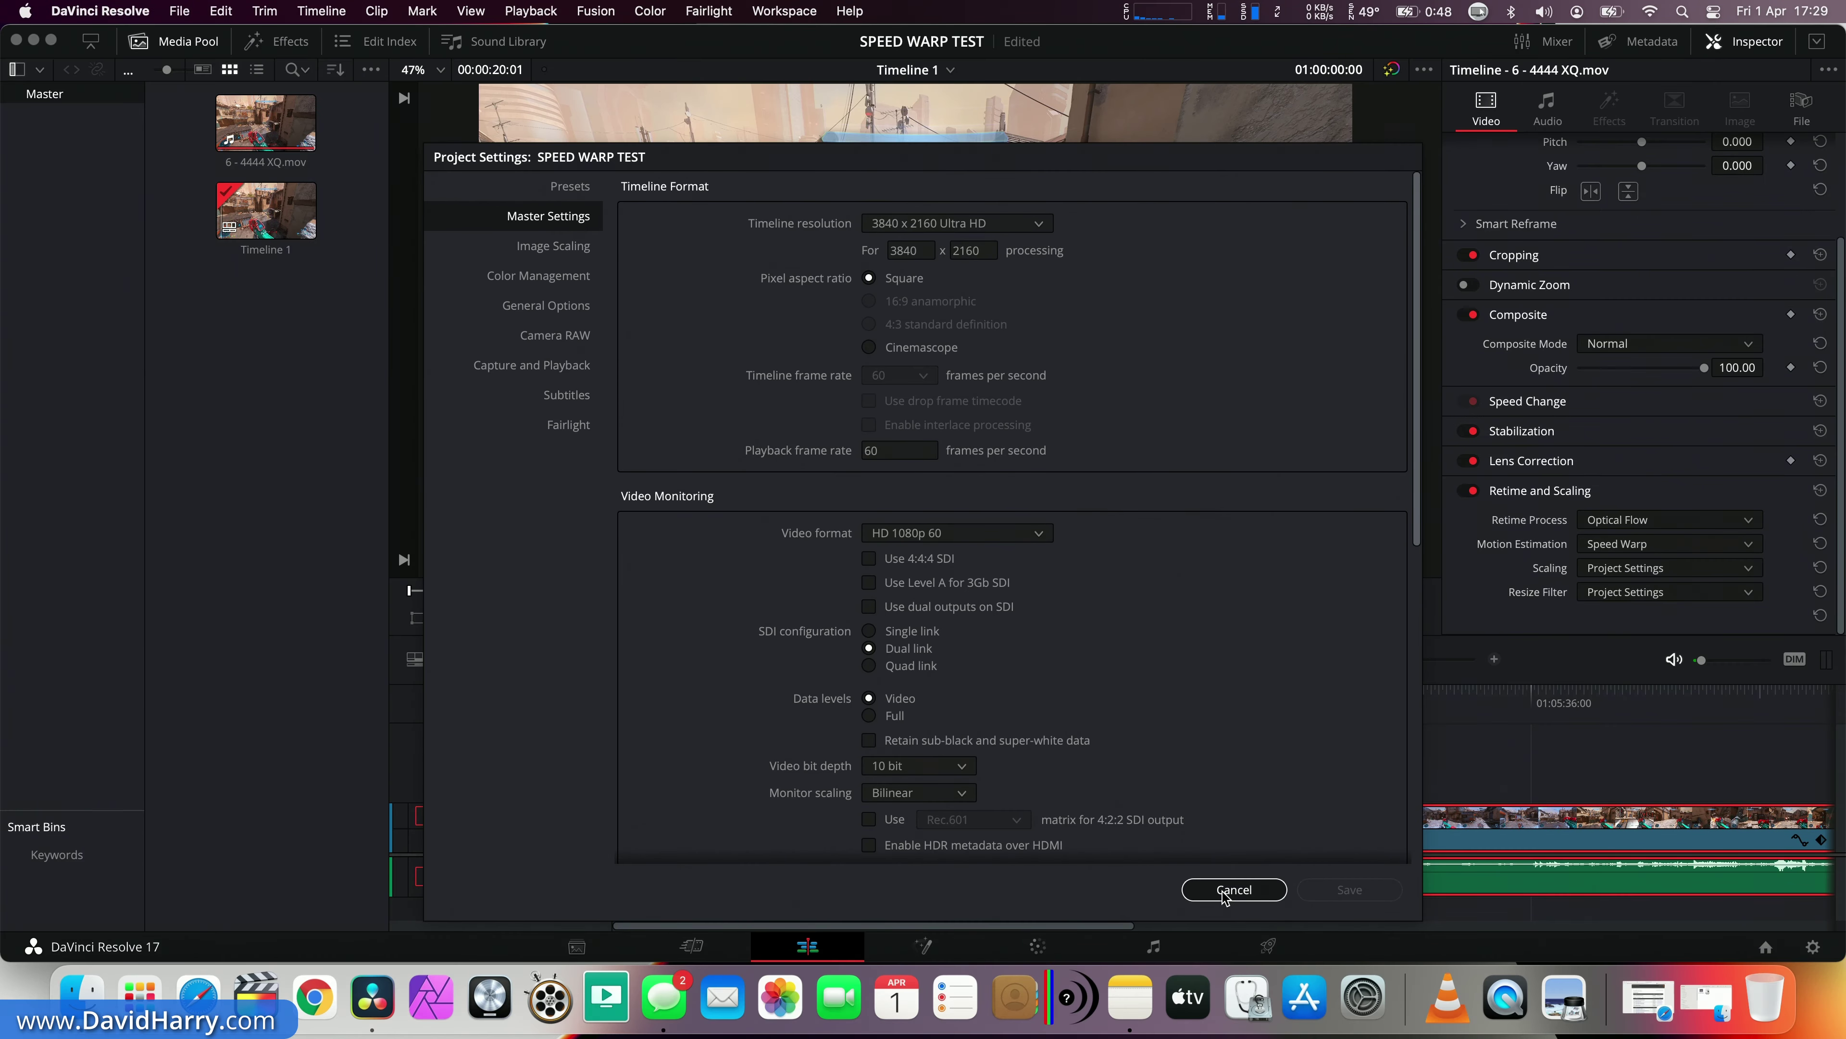
click(1234, 891)
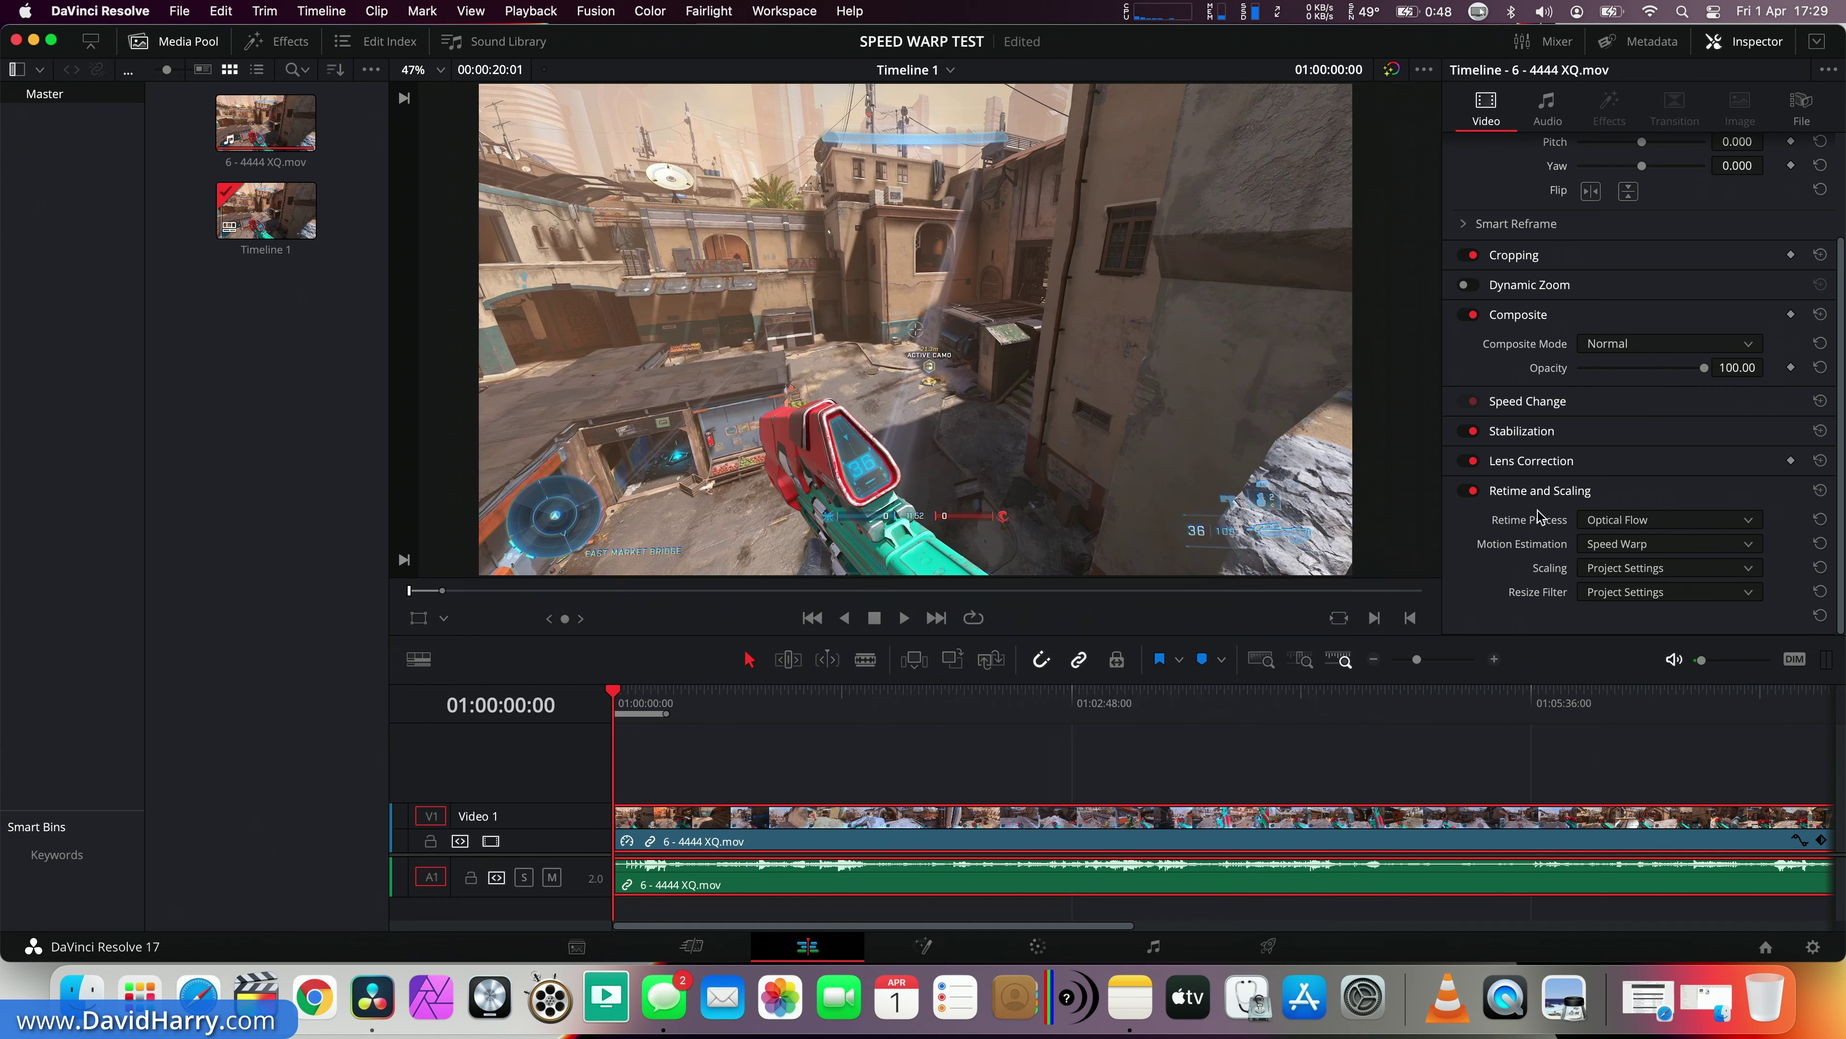
click(1802, 105)
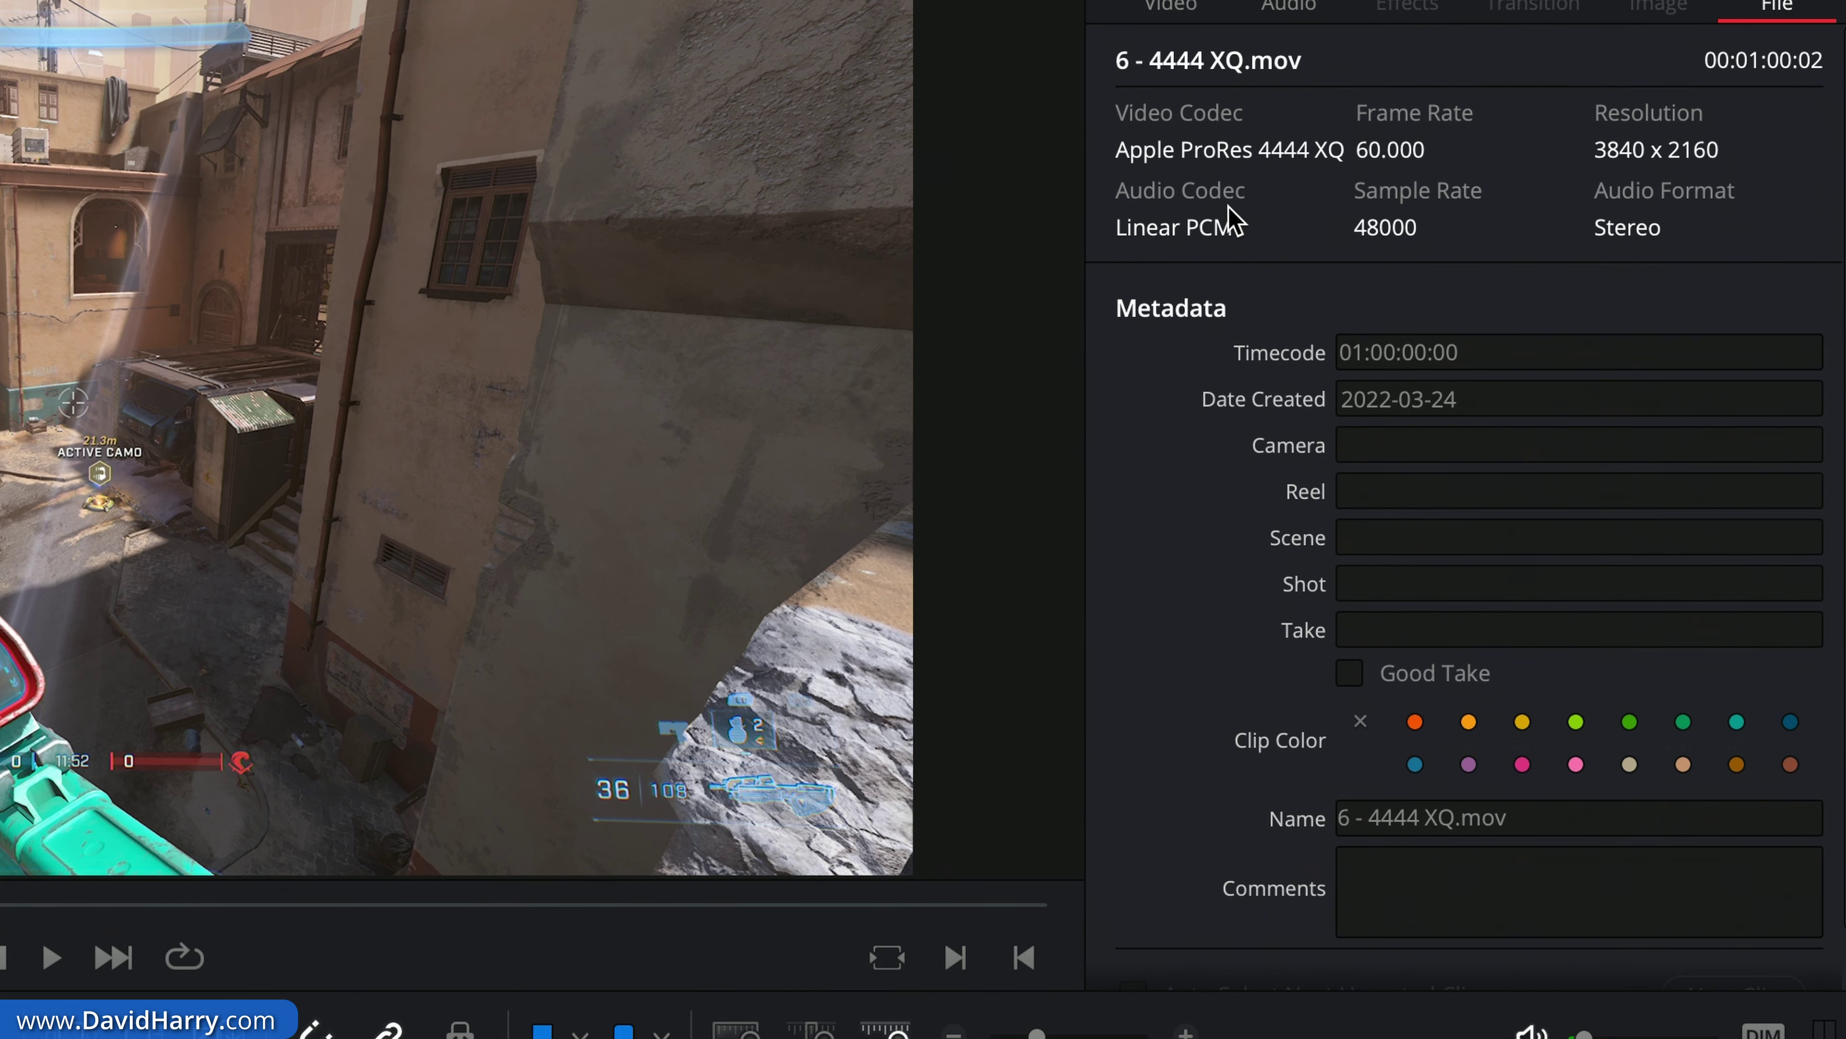
click(1177, 7)
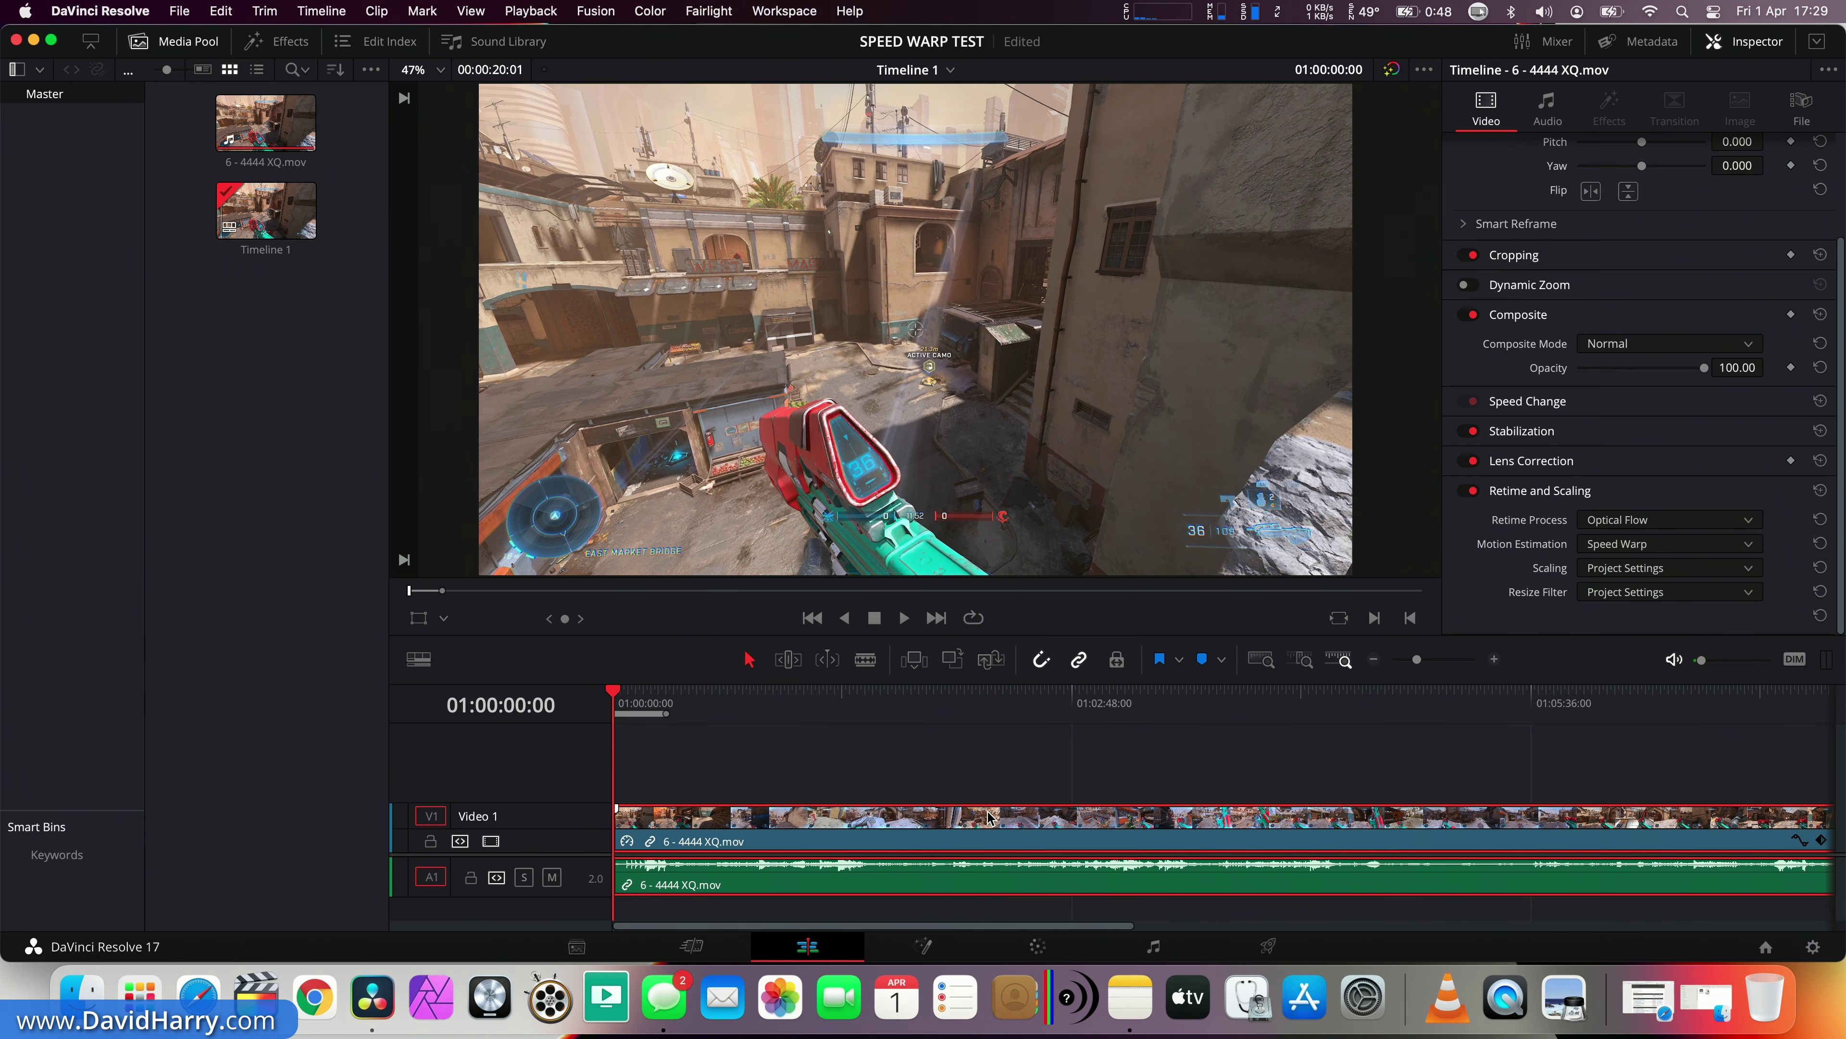
right_click(919, 811)
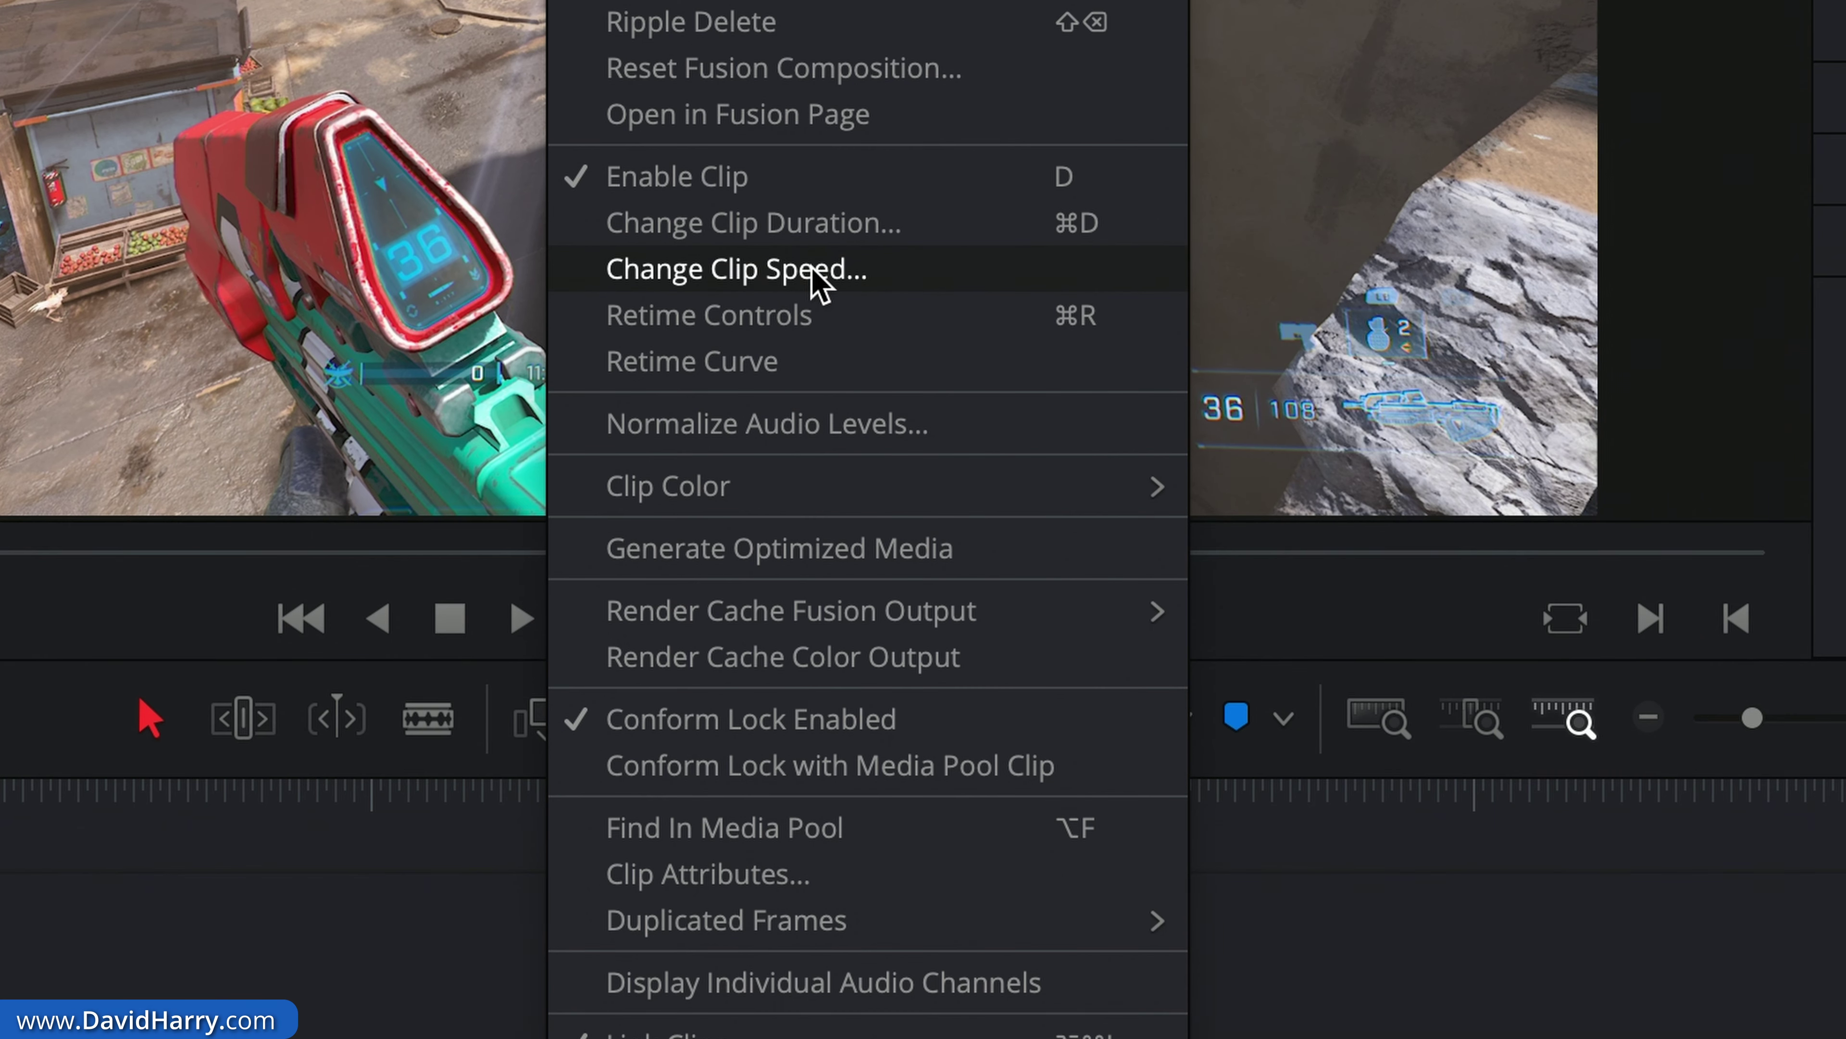
click(819, 282)
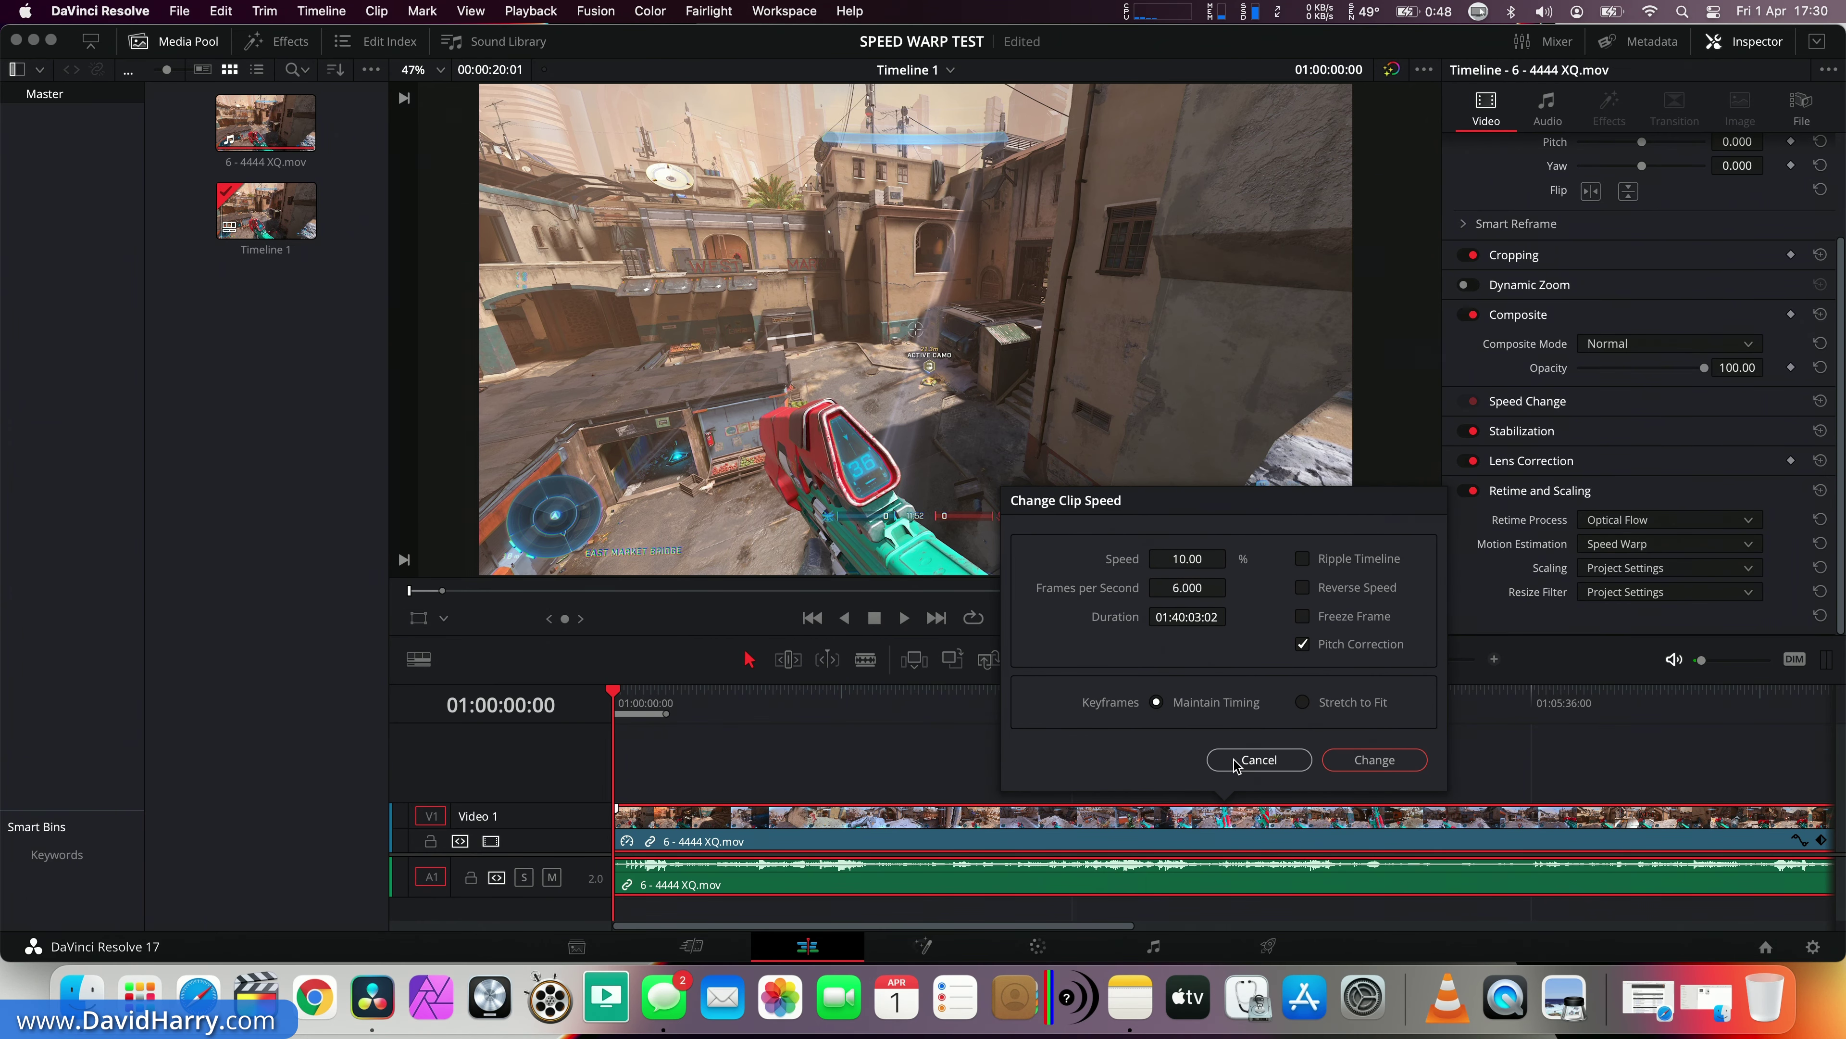
click(1236, 761)
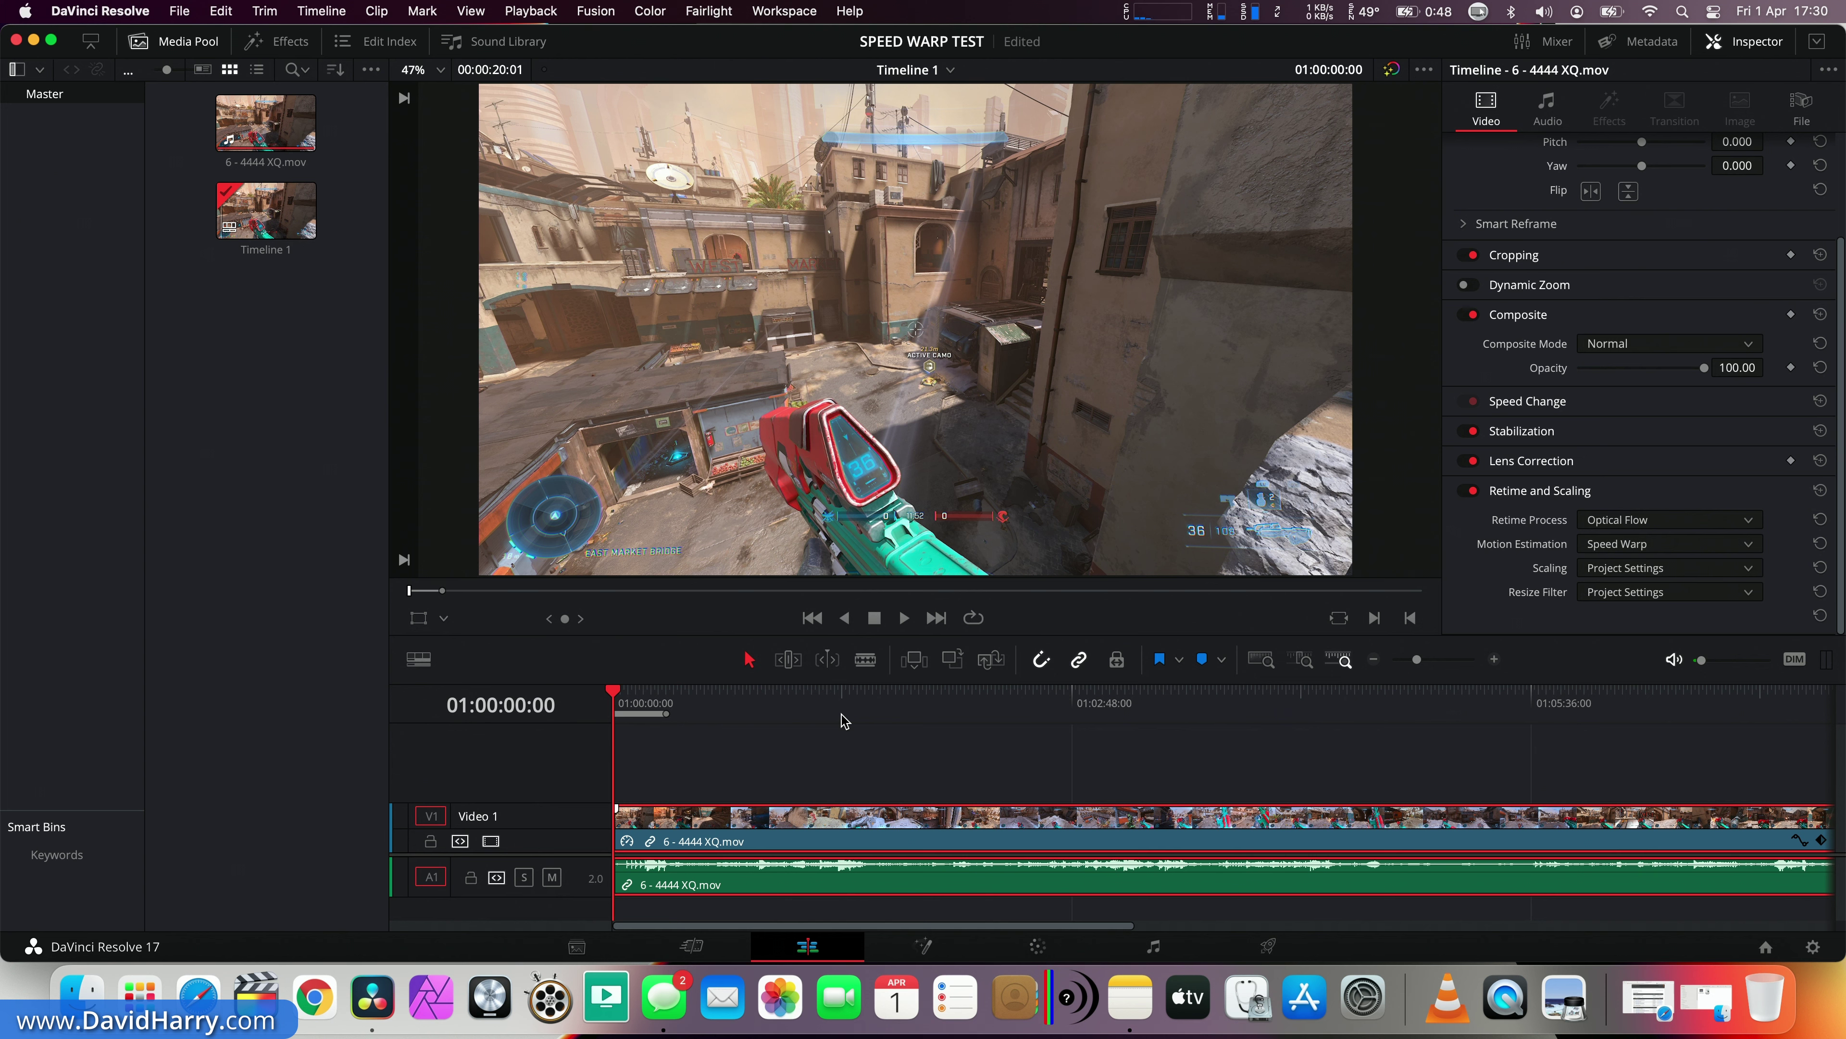
Step: Step frame by frame through the slowed clip starting at 01:01:30:46
click(859, 695)
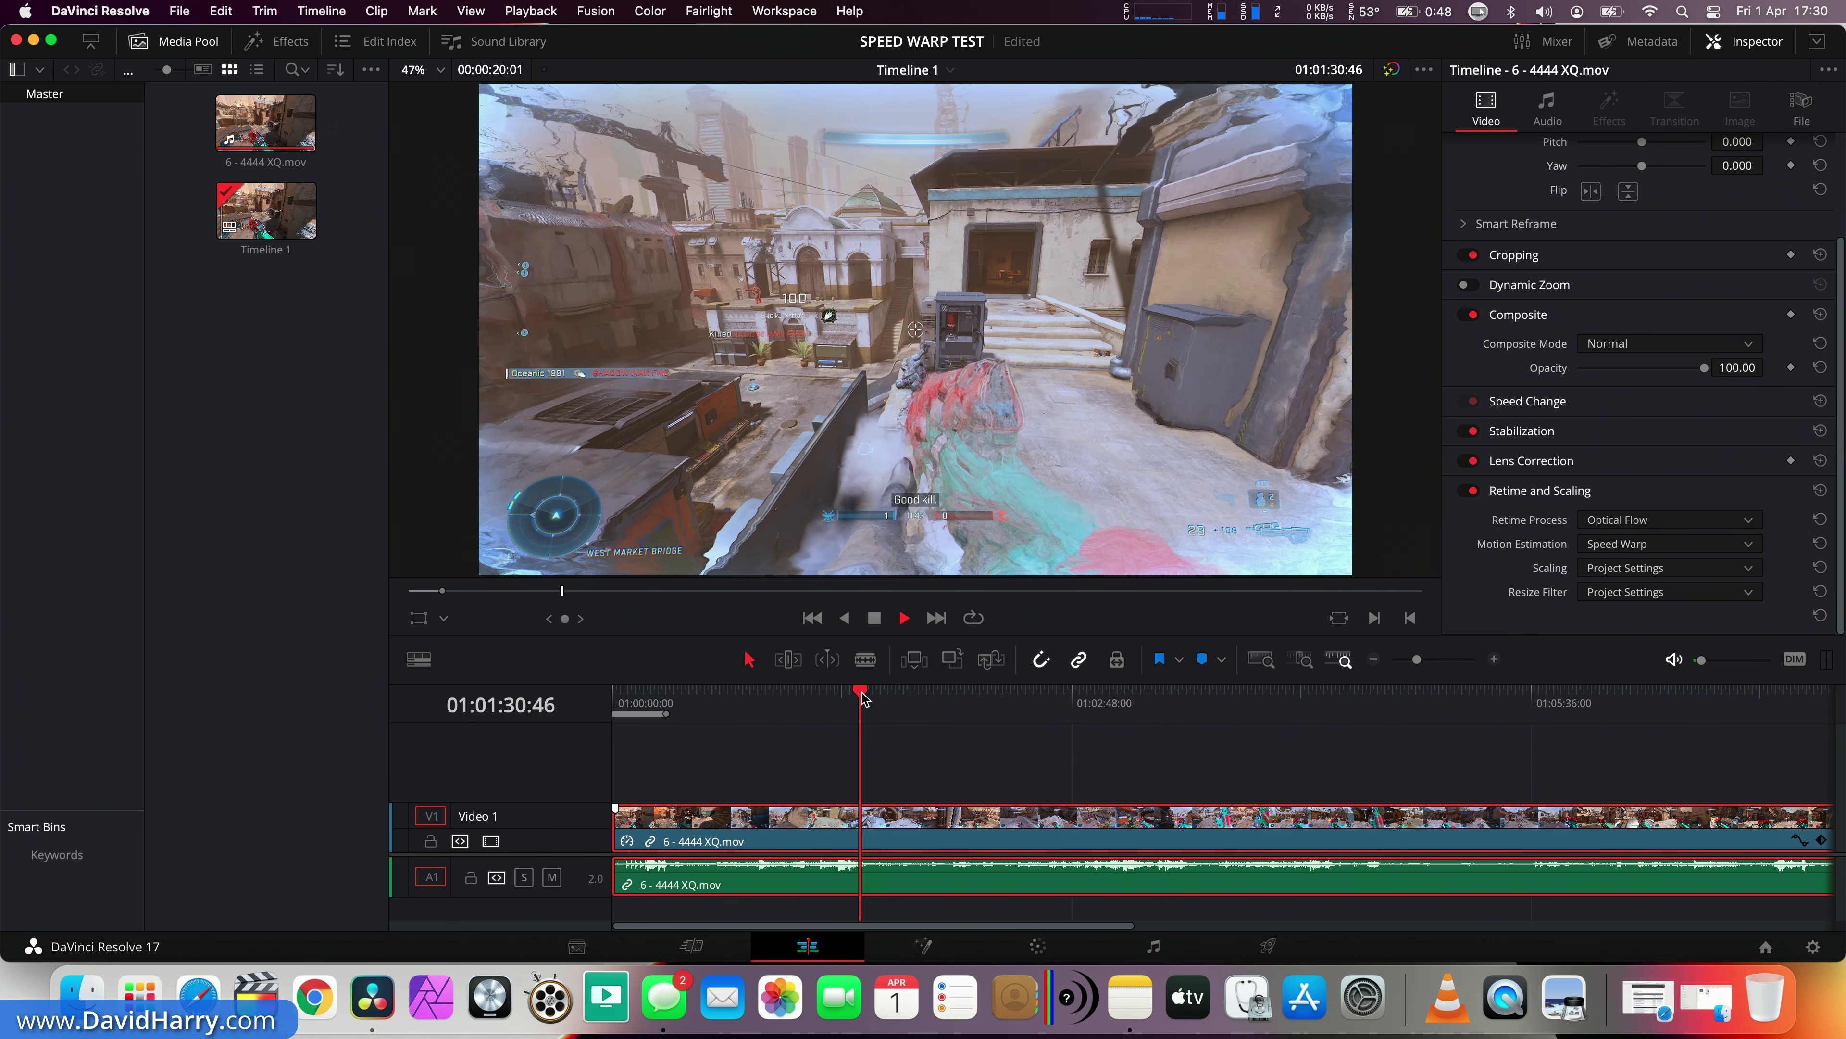
key(Right)
key(Right)
key(Right)
key(Right)
key(Right)
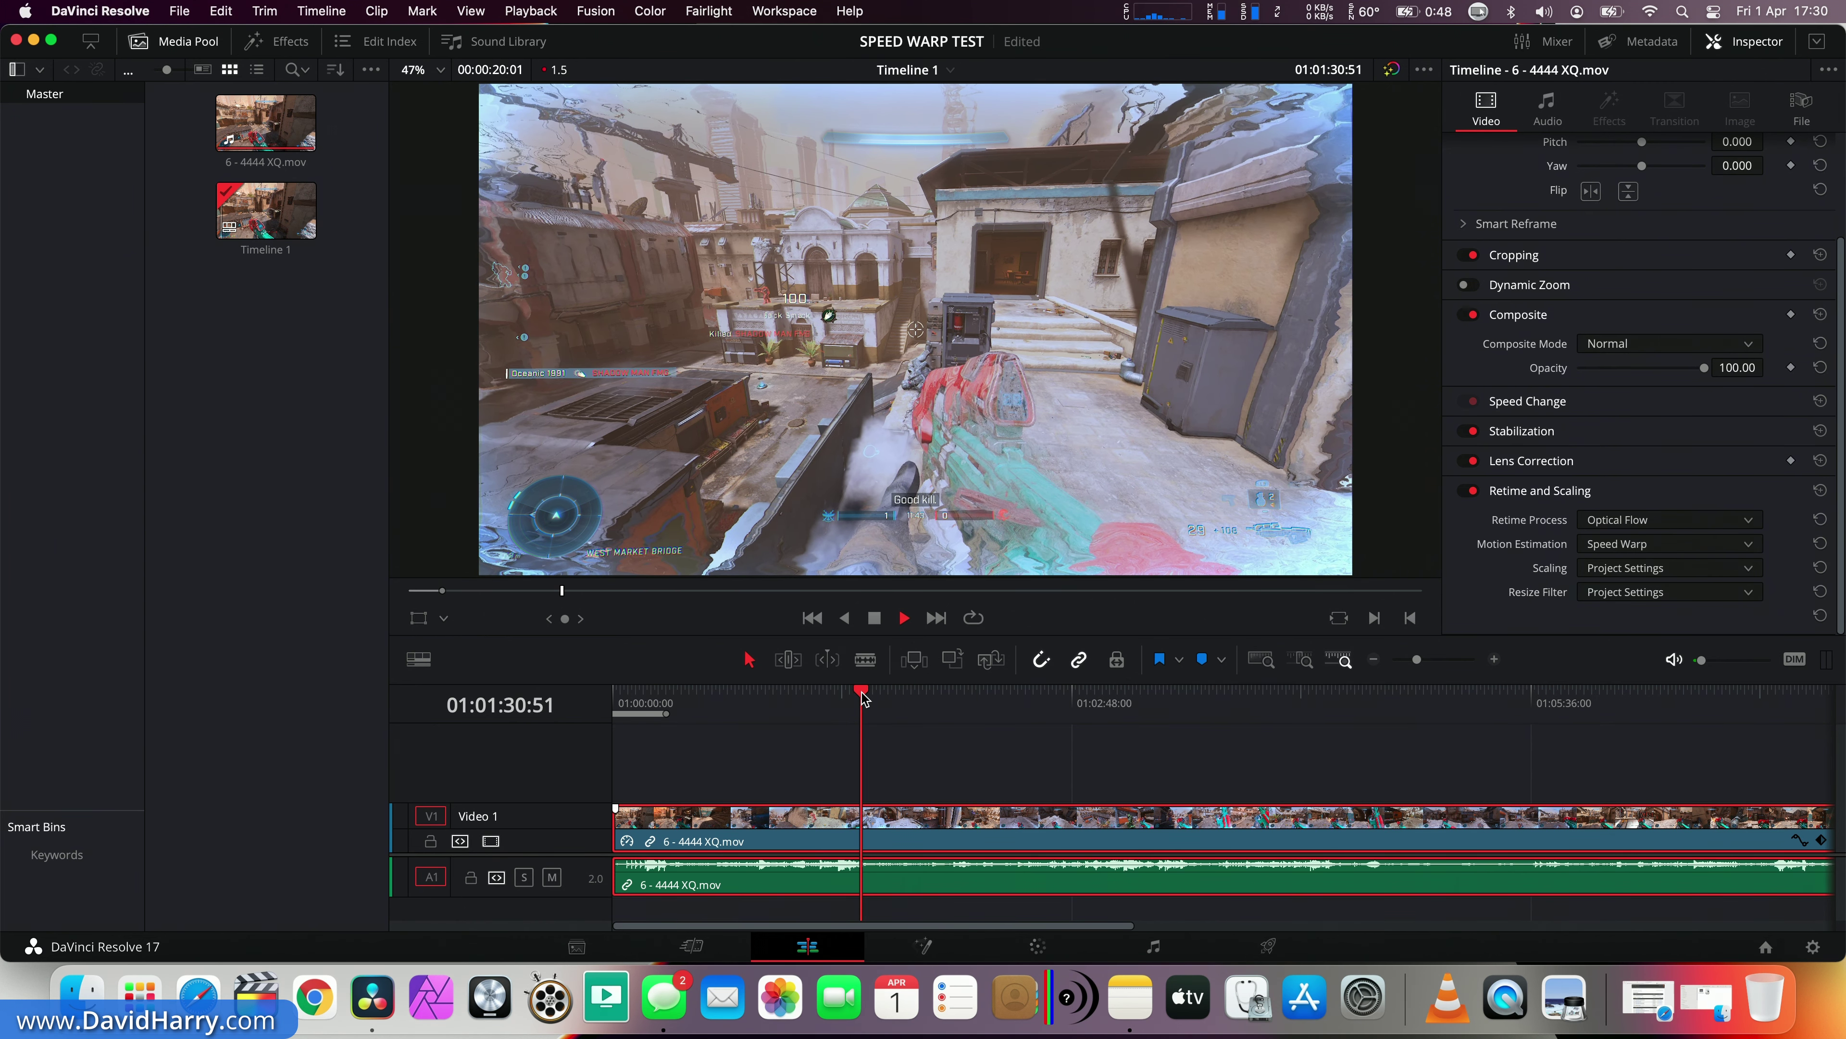
key(Right)
key(Right)
key(Right)
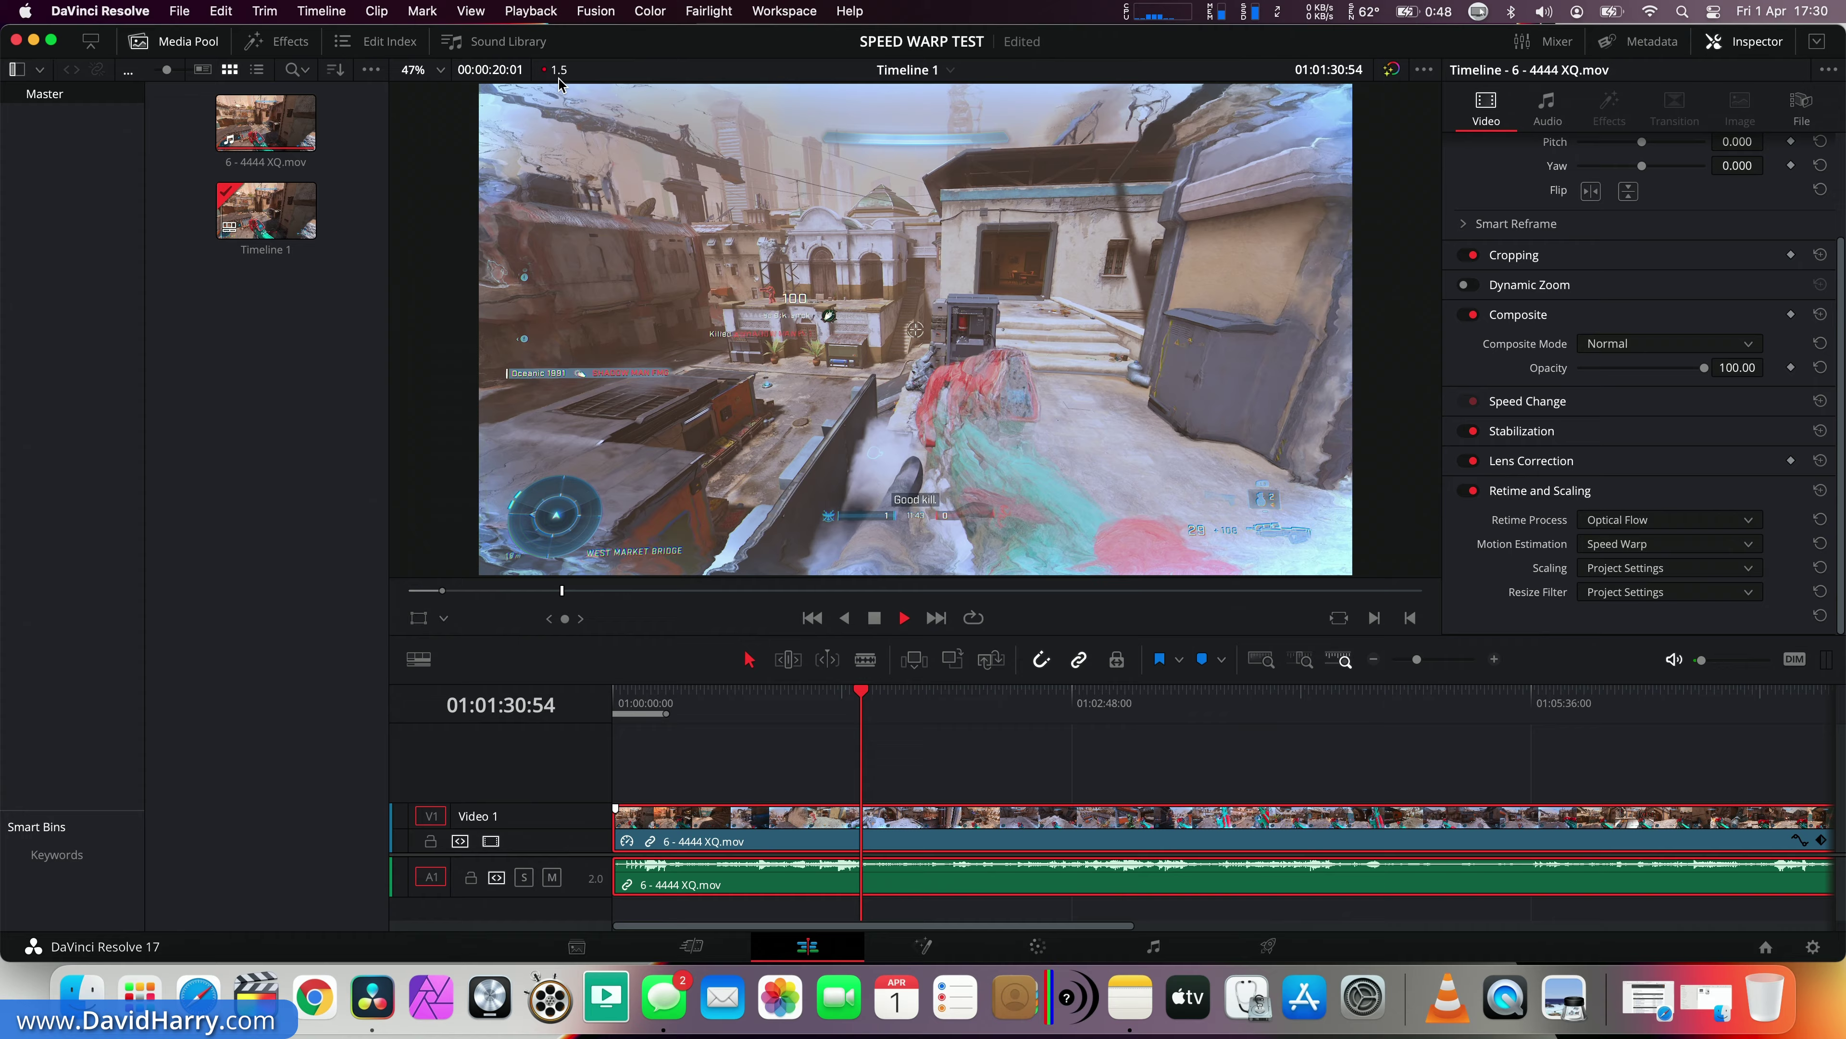
key(Right)
key(Right)
key(Right)
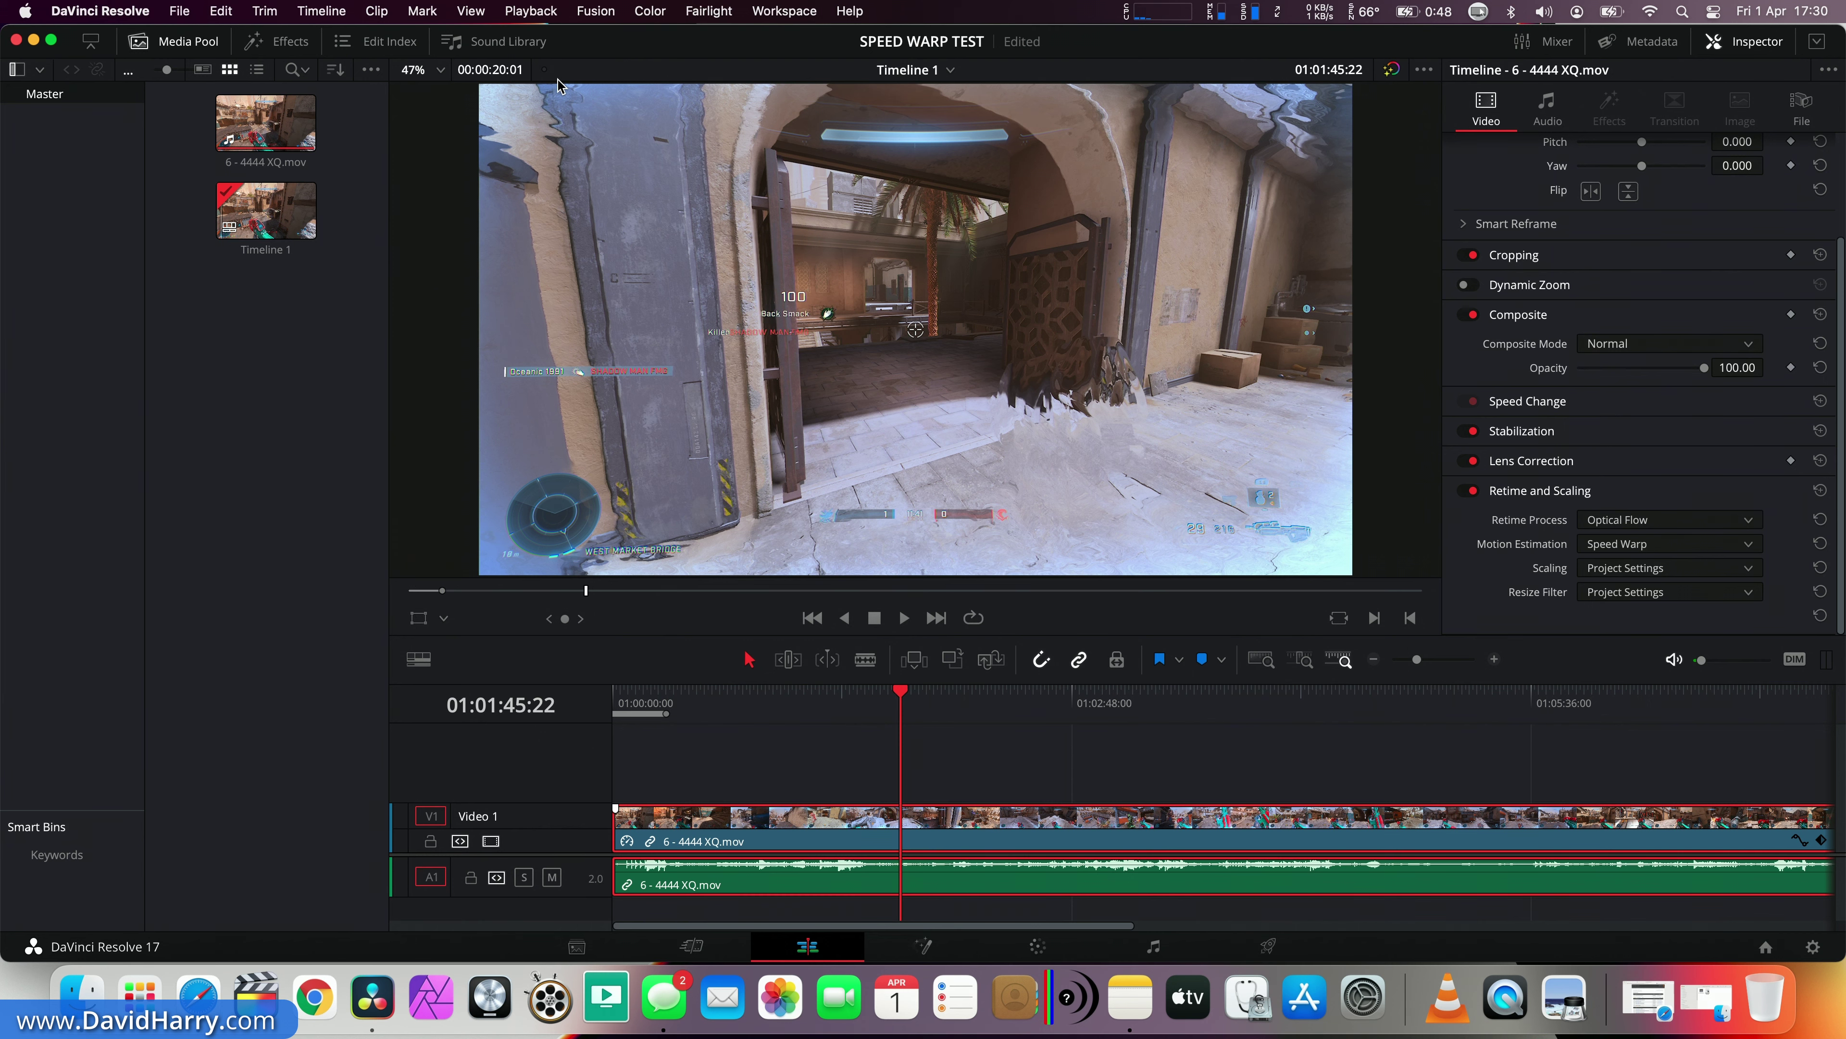
Step: On the Deliver page, check the 20-second in/out range and queue it as Job 1 to MAX.mov
click(1269, 945)
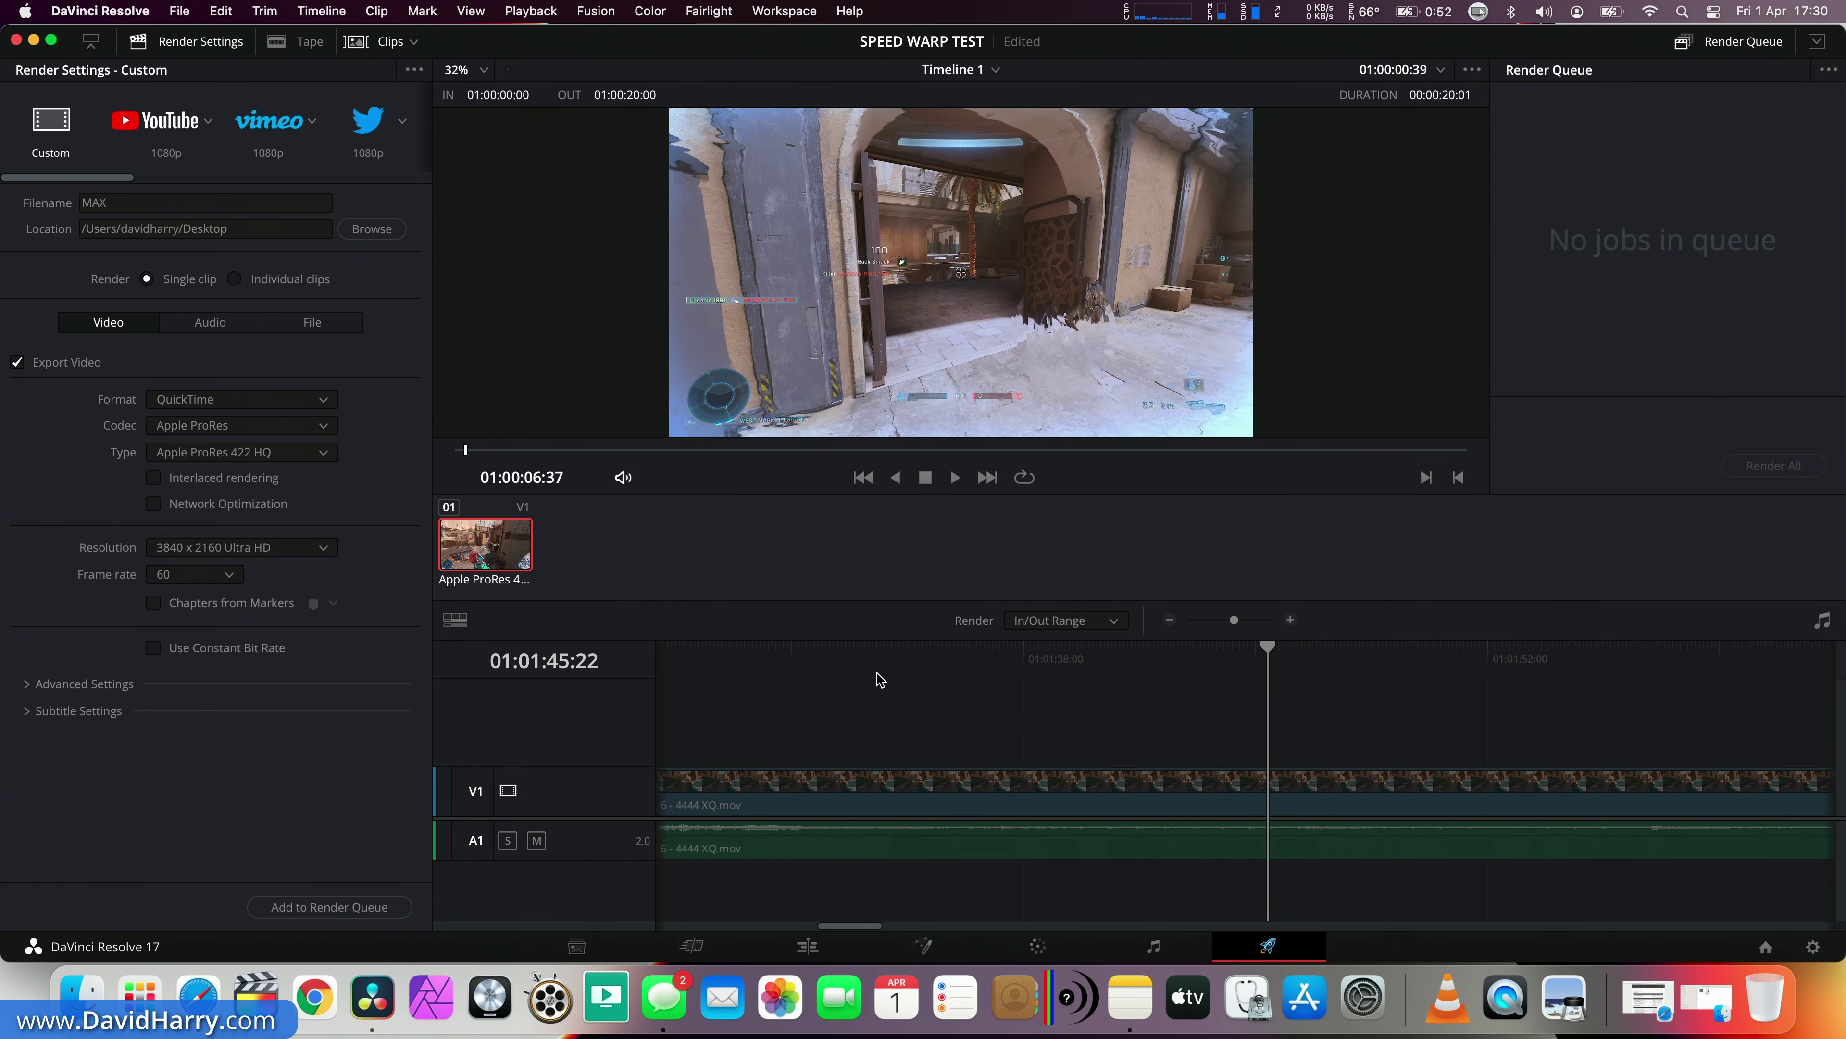
click(880, 680)
key(Home)
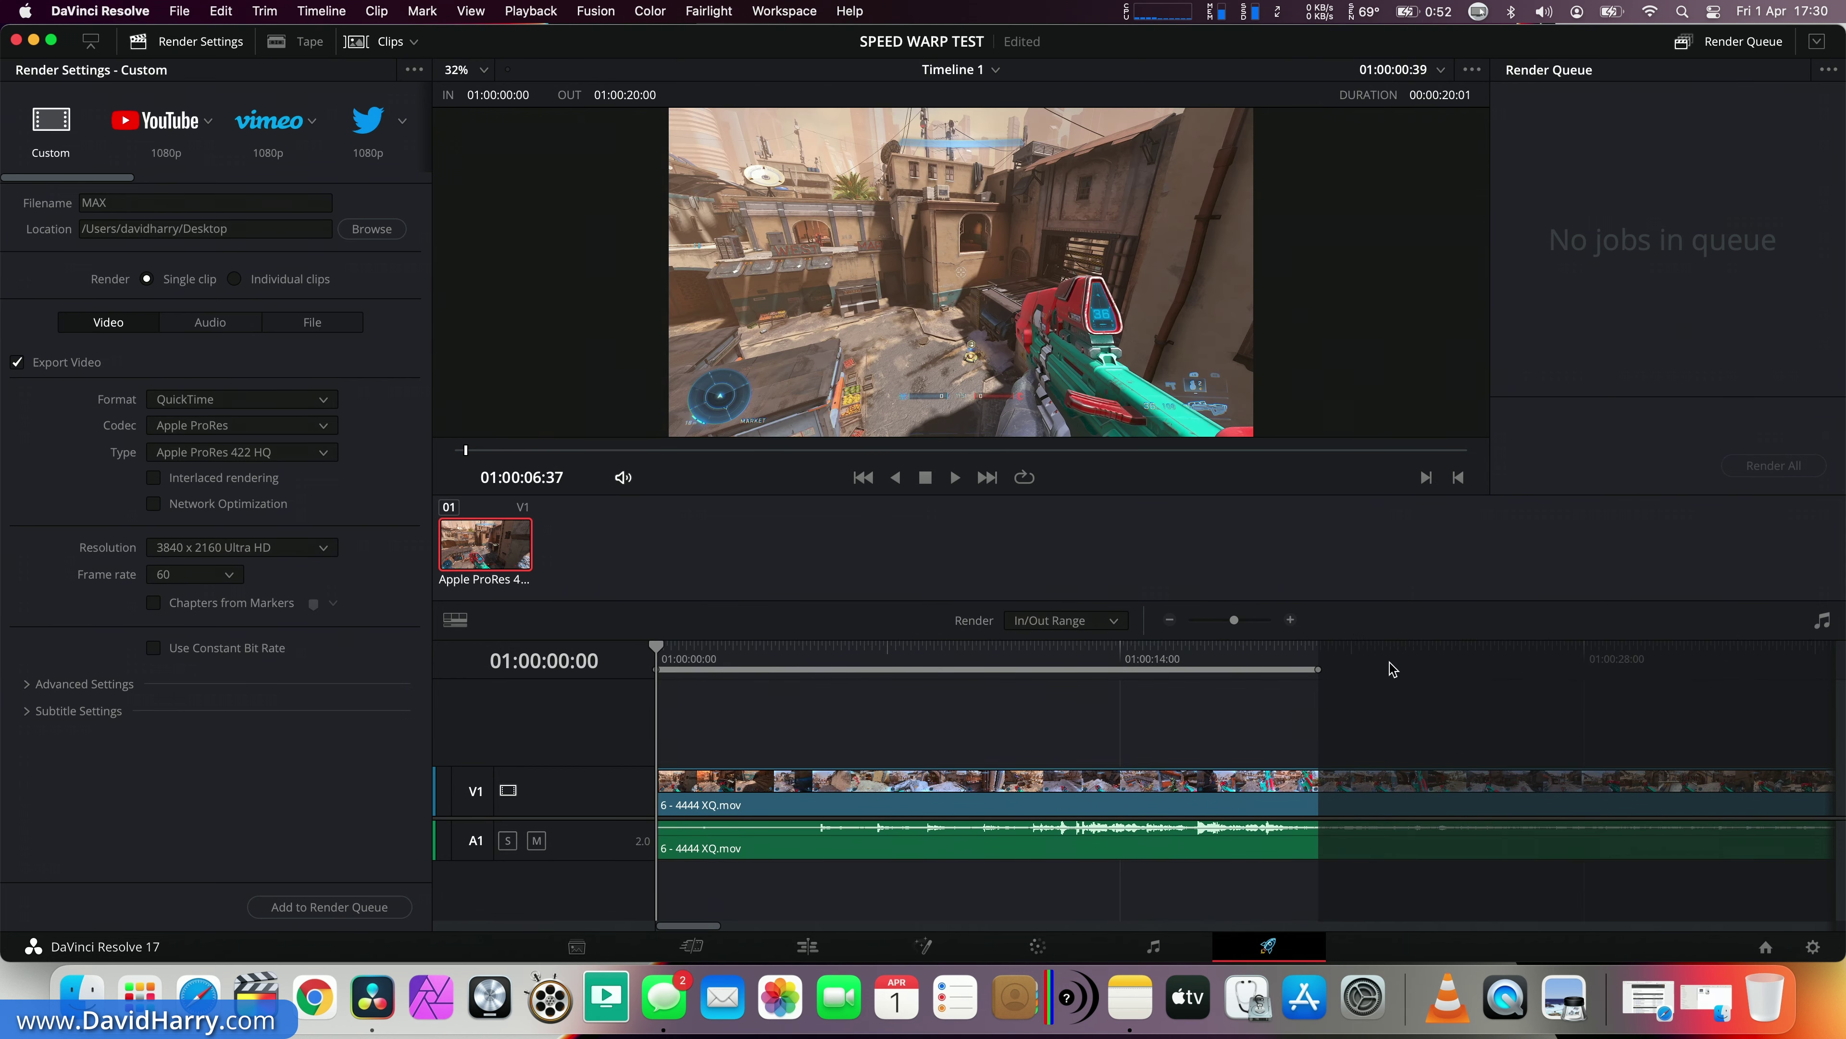
drag(1354, 650, 1318, 650)
key(Home)
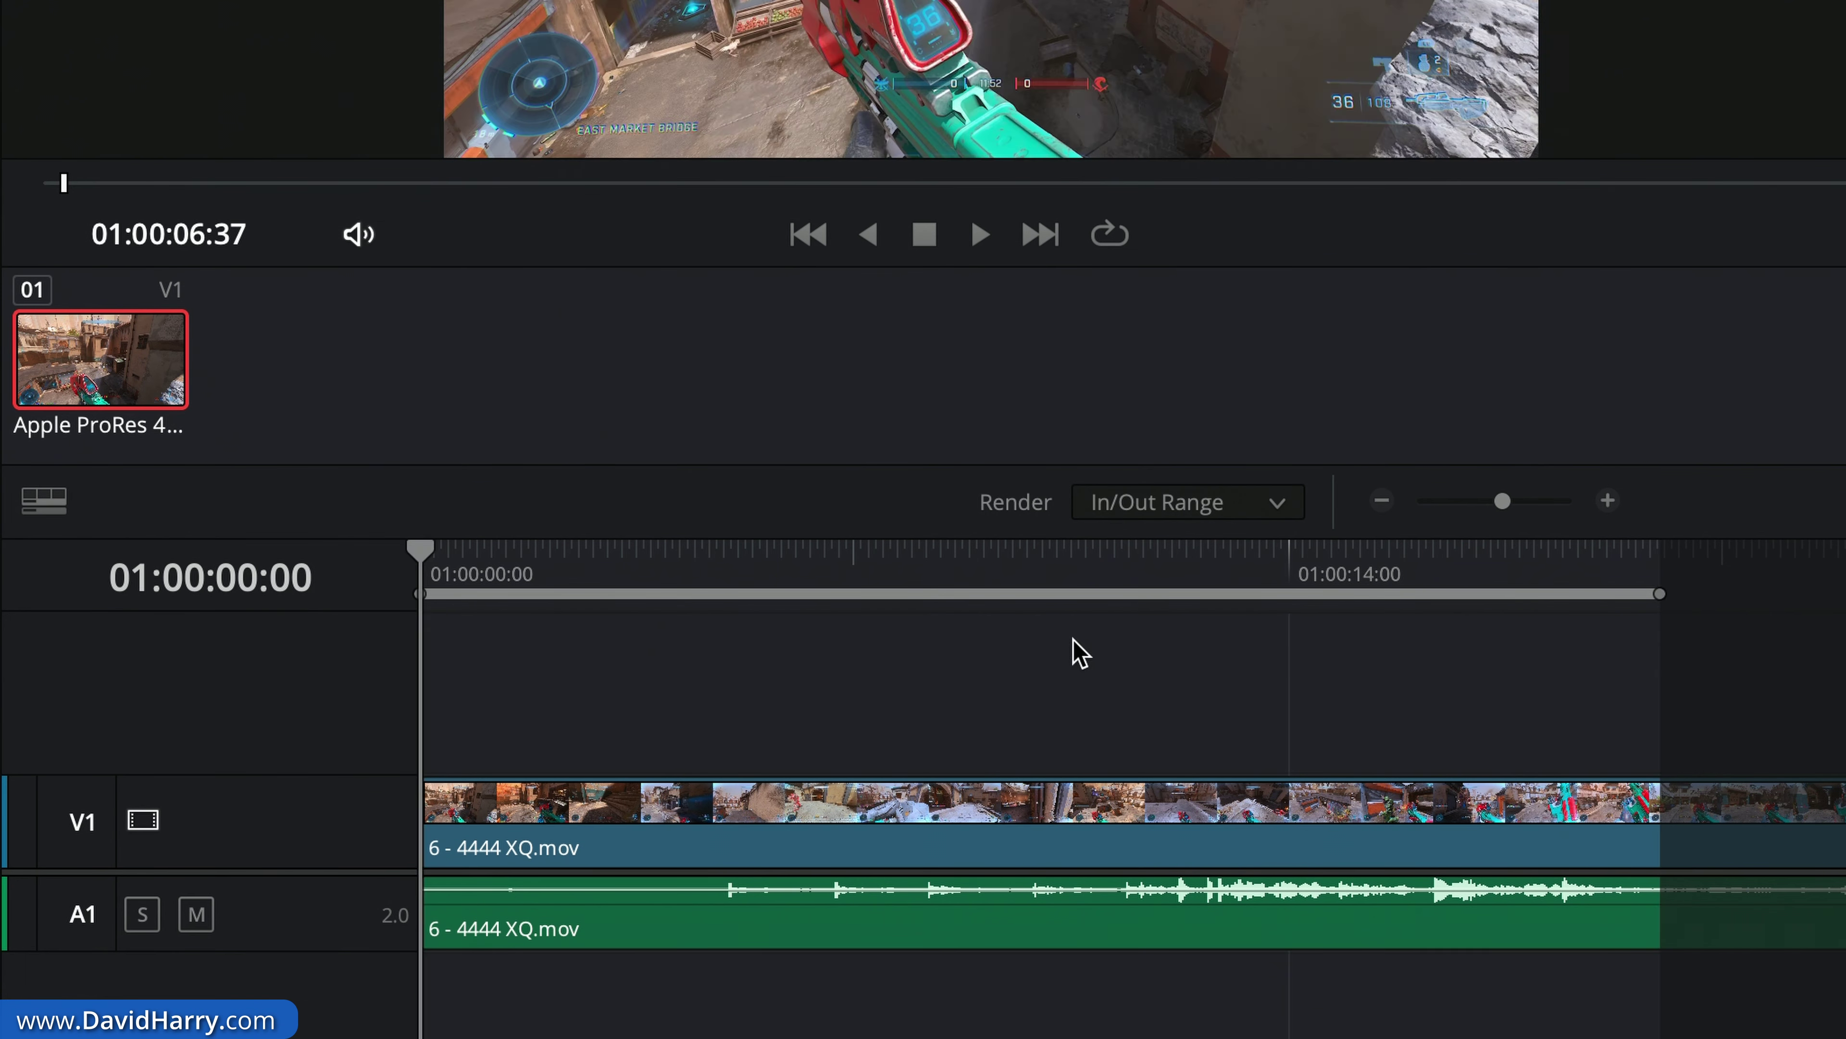
key(End)
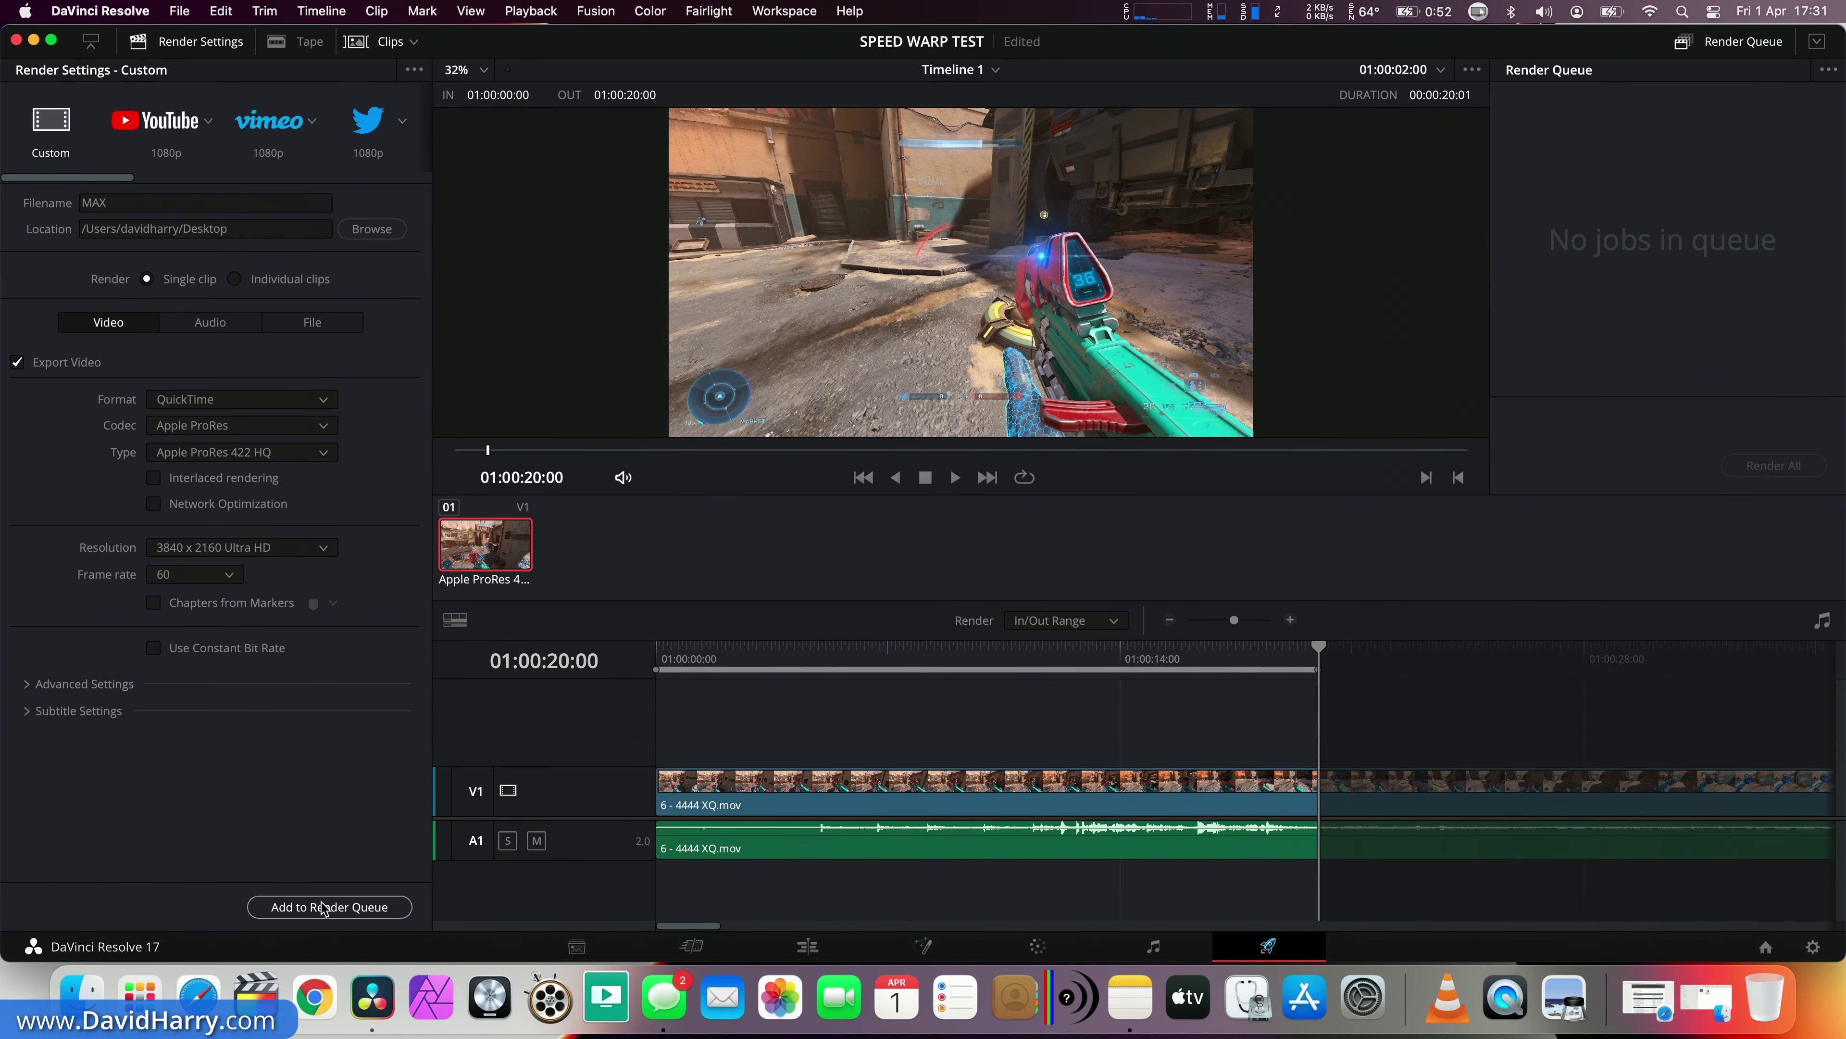
click(328, 907)
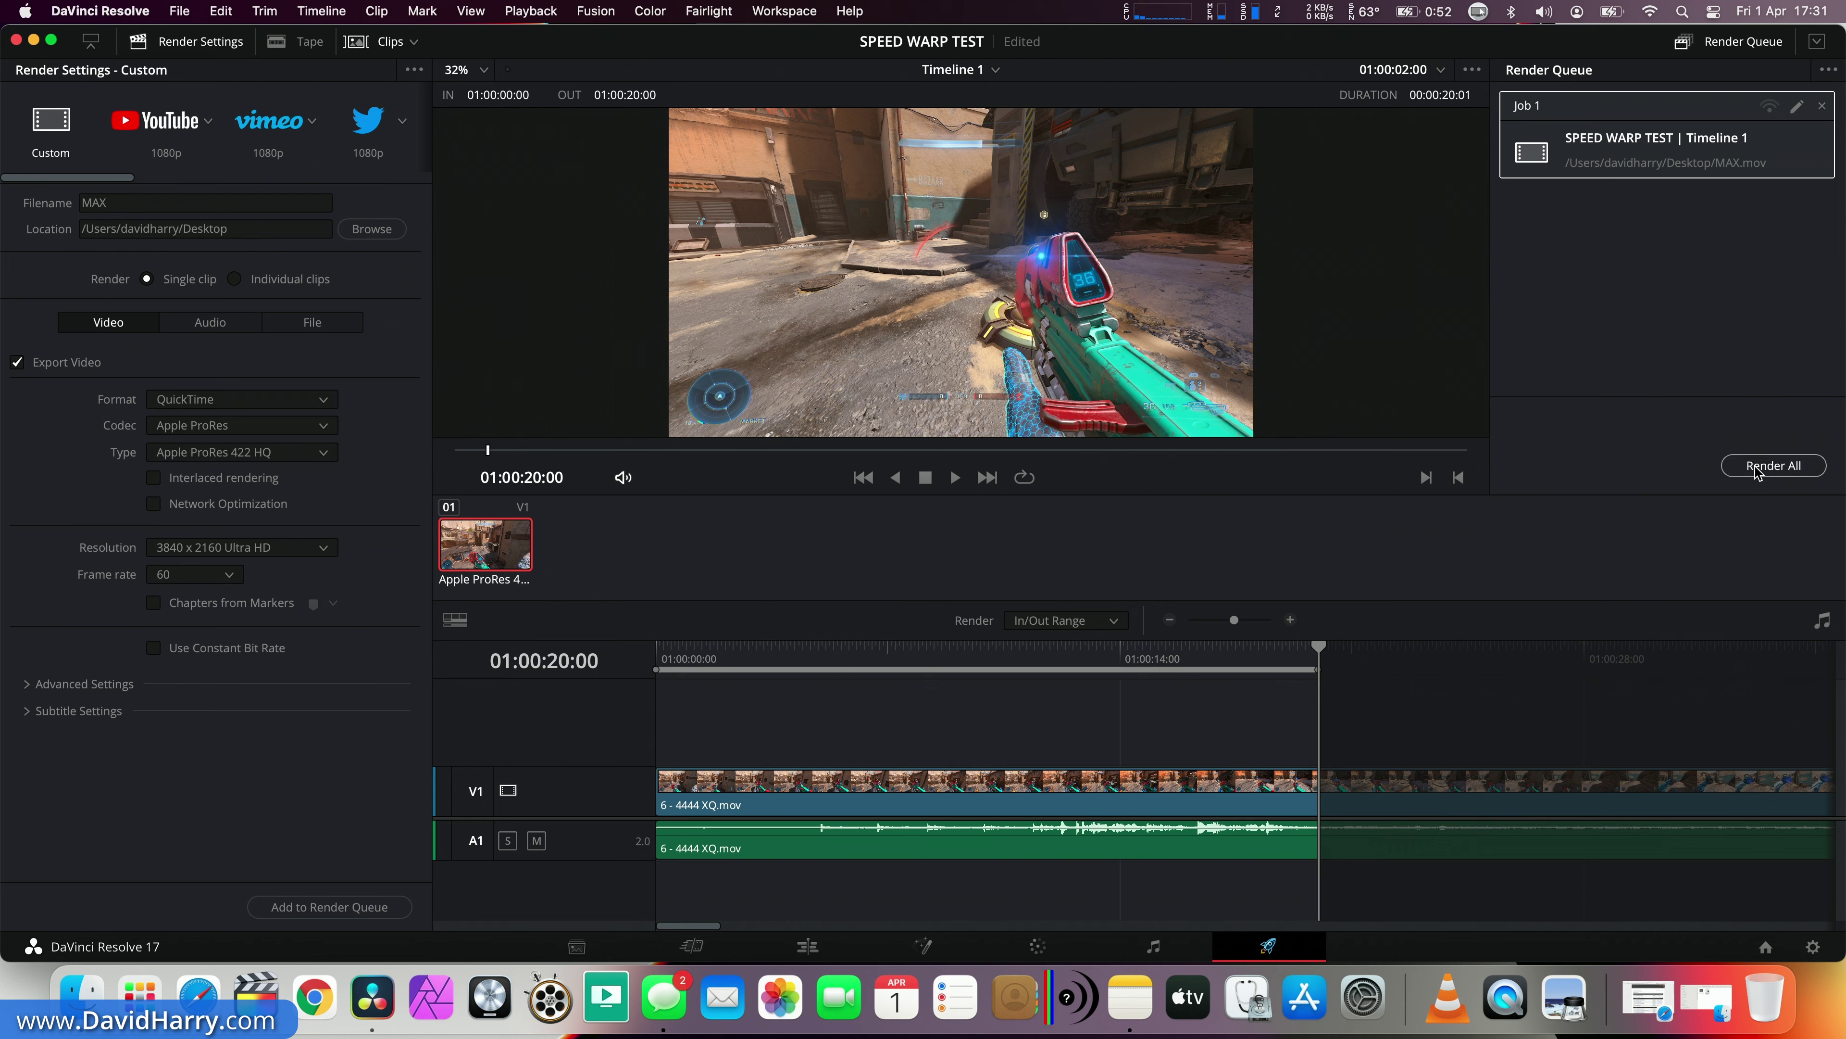
Step: Render Job 1 from the Render Queue to MAX.mov
click(1769, 466)
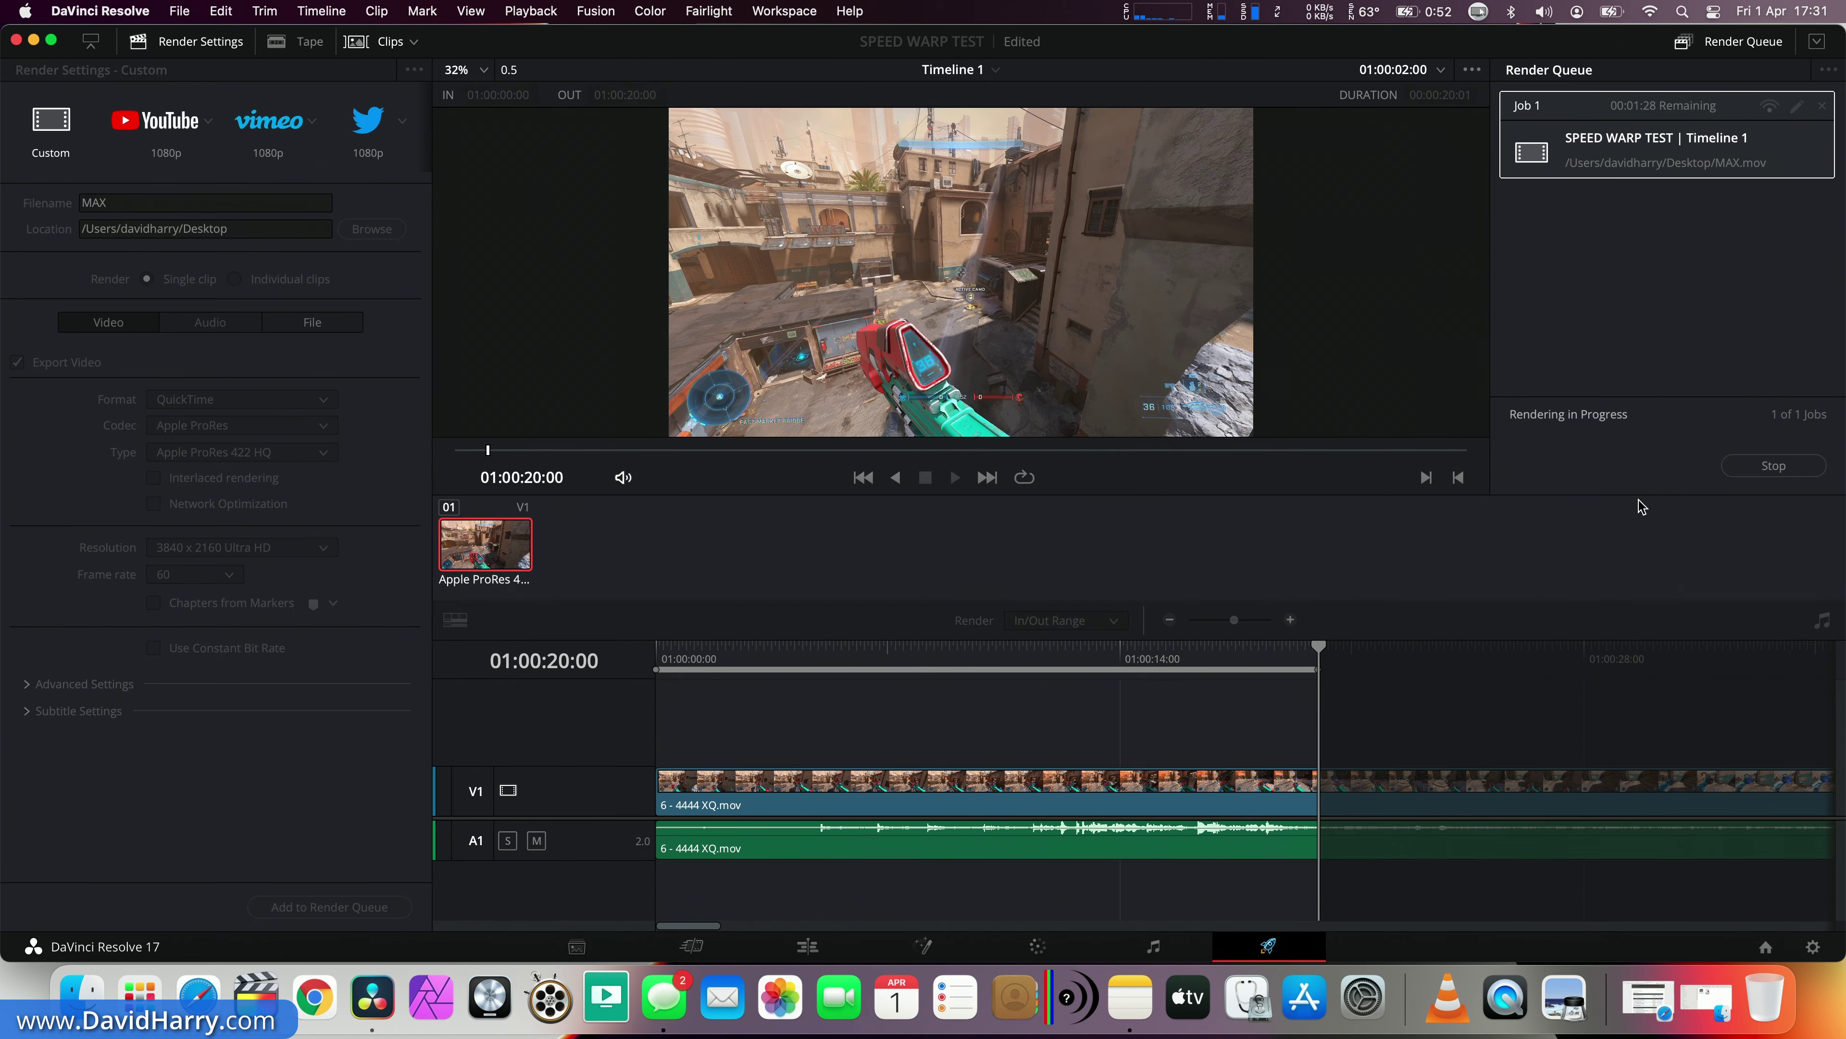